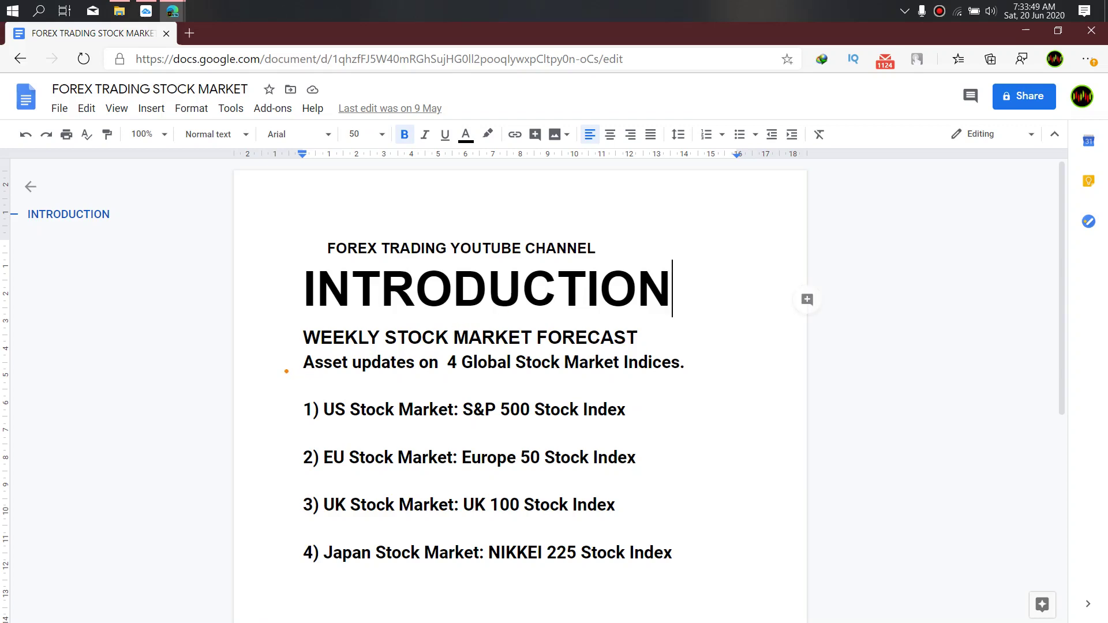
Underline and circle the S&P 500, Europe 50, UK 100 and NIKKEI 225 index lines in orange.
{"action": "mouse_move", "coordinate": [286, 372]}
{"action": "left_mouse_down"}
{"action": "mouse_move", "coordinate": [461, 368]}
{"action": "mouse_move", "coordinate": [497, 345]}
{"action": "mouse_move", "coordinate": [526, 373]}
{"action": "mouse_move", "coordinate": [570, 346]}
{"action": "mouse_move", "coordinate": [631, 386]}
{"action": "mouse_move", "coordinate": [700, 347]}
{"action": "mouse_move", "coordinate": [617, 350]}
{"action": "left_mouse_up"}
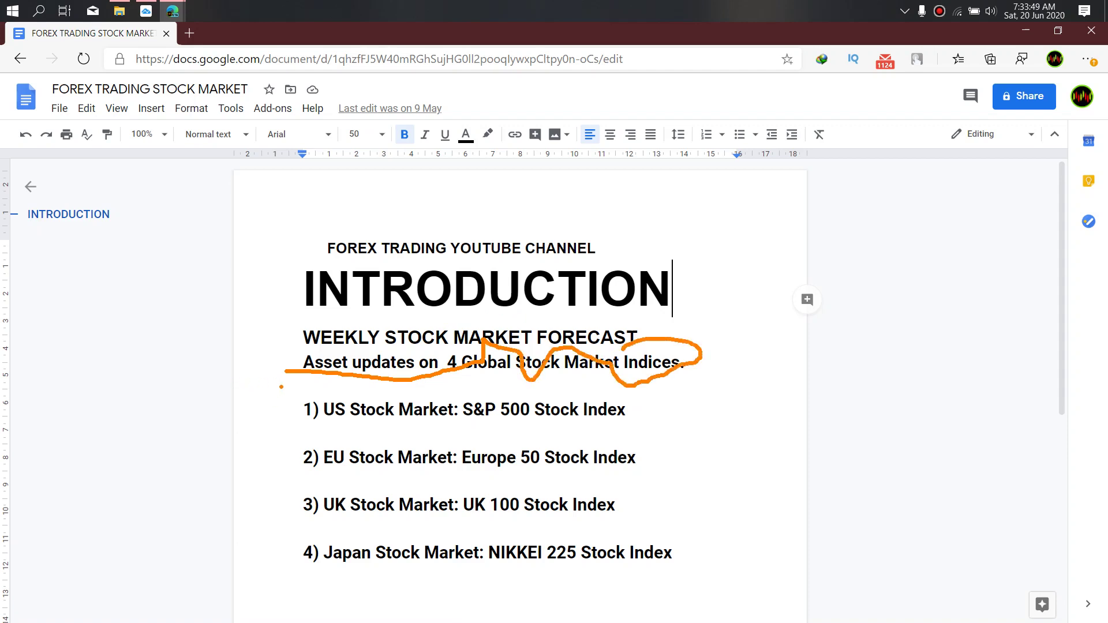
{"action": "mouse_move", "coordinate": [310, 393]}
{"action": "left_mouse_down"}
{"action": "mouse_move", "coordinate": [431, 396]}
{"action": "mouse_move", "coordinate": [459, 430]}
{"action": "mouse_move", "coordinate": [328, 402]}
{"action": "left_mouse_up"}
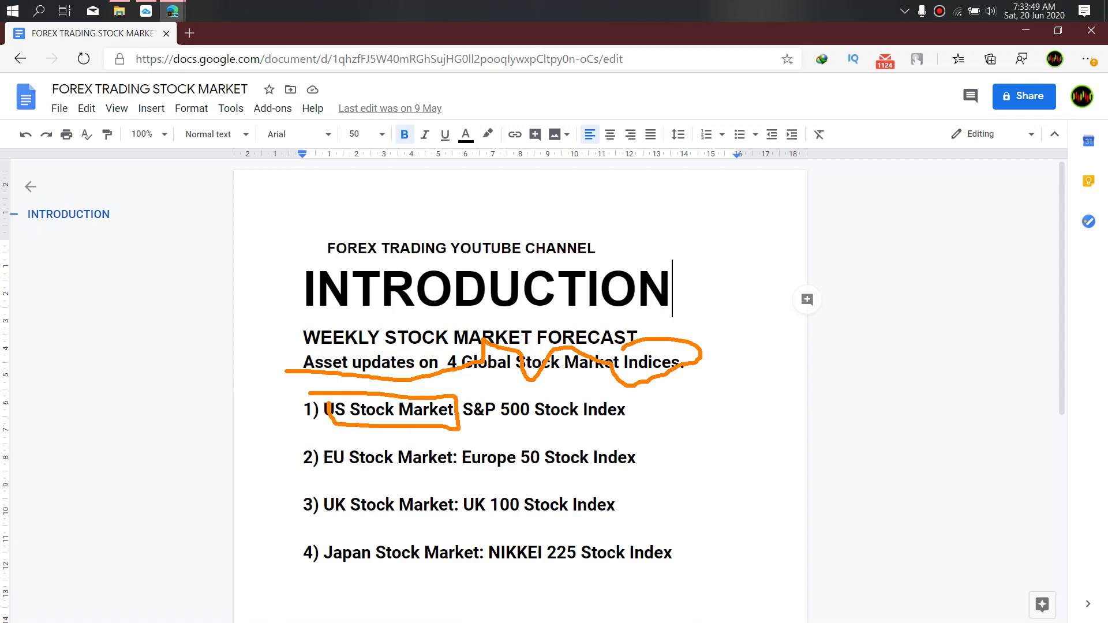
{"action": "left_click_drag", "start_coordinate": [434, 386], "coordinate": [607, 417]}
{"action": "mouse_move", "coordinate": [305, 430]}
{"action": "left_mouse_down"}
{"action": "mouse_move", "coordinate": [382, 492]}
{"action": "mouse_move", "coordinate": [403, 441]}
{"action": "mouse_move", "coordinate": [315, 435]}
{"action": "left_mouse_up"}
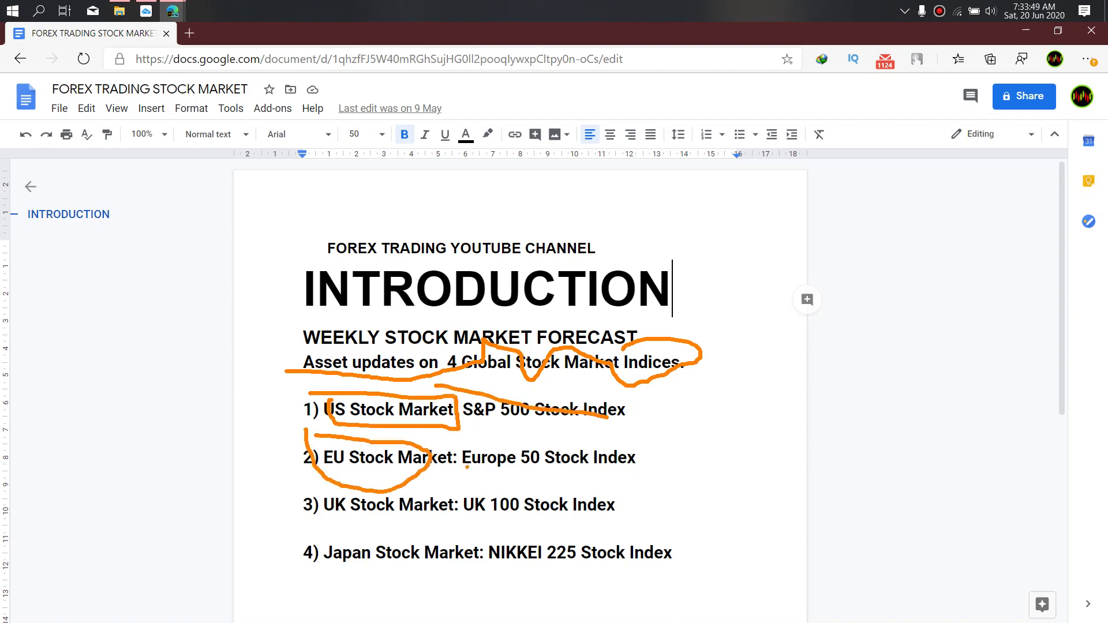
{"action": "mouse_move", "coordinate": [467, 477]}
{"action": "left_mouse_down"}
{"action": "mouse_move", "coordinate": [542, 454]}
{"action": "mouse_move", "coordinate": [630, 447]}
{"action": "left_mouse_up"}
{"action": "mouse_move", "coordinate": [321, 490]}
{"action": "left_mouse_down"}
{"action": "mouse_move", "coordinate": [435, 511]}
{"action": "mouse_move", "coordinate": [355, 526]}
{"action": "mouse_move", "coordinate": [312, 493]}
{"action": "left_mouse_up"}
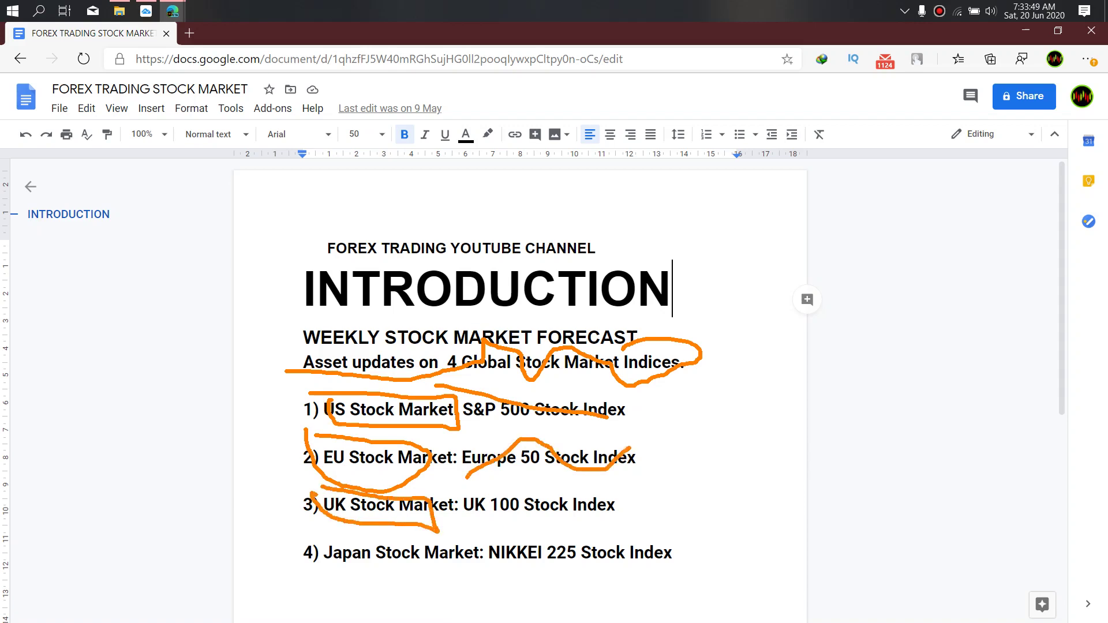
{"action": "left_click_drag", "start_coordinate": [478, 523], "coordinate": [621, 494]}
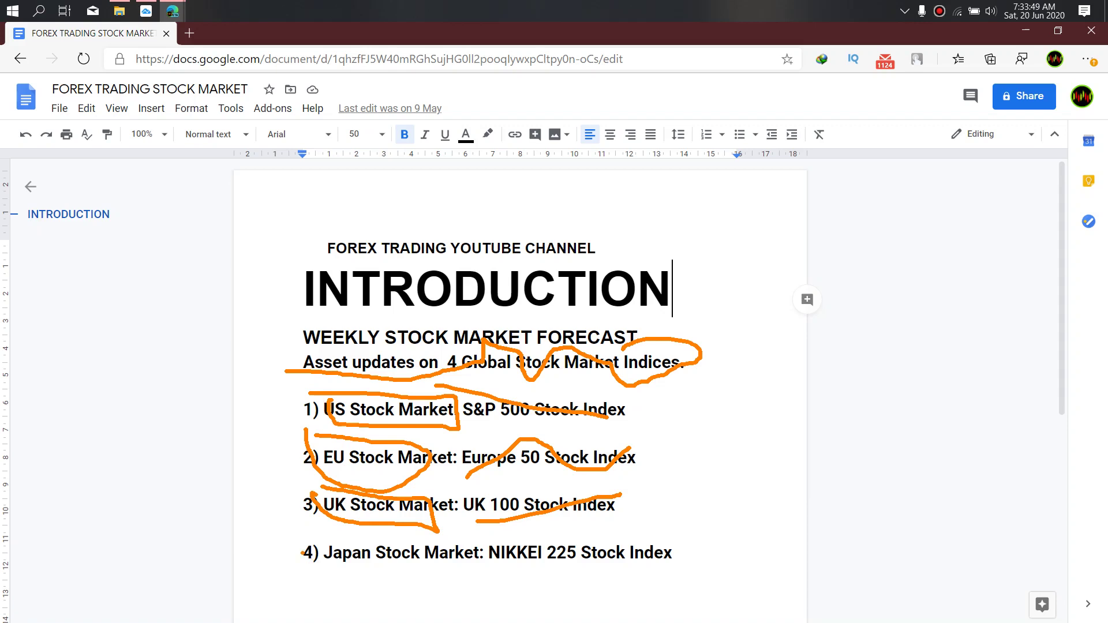
{"action": "mouse_move", "coordinate": [305, 556]}
{"action": "left_mouse_down"}
{"action": "mouse_move", "coordinate": [462, 551]}
{"action": "mouse_move", "coordinate": [466, 572]}
{"action": "mouse_move", "coordinate": [555, 548]}
{"action": "mouse_move", "coordinate": [589, 584]}
{"action": "mouse_move", "coordinate": [639, 530]}
{"action": "left_mouse_up"}
{"action": "left_click_drag", "start_coordinate": [651, 531], "coordinate": [677, 575]}
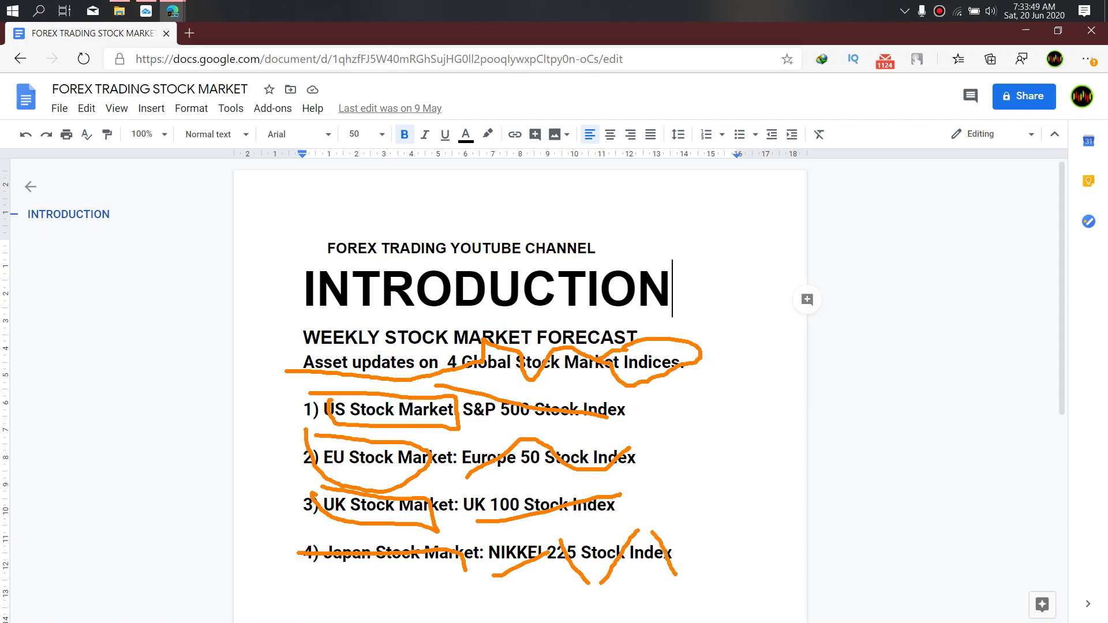
Sketch an orange zigzag pattern with a falling stroke to the right of the list.
{"action": "mouse_move", "coordinate": [700, 359]}
{"action": "left_mouse_down"}
{"action": "mouse_move", "coordinate": [716, 432]}
{"action": "mouse_move", "coordinate": [754, 433]}
{"action": "mouse_move", "coordinate": [767, 393]}
{"action": "mouse_move", "coordinate": [814, 432]}
{"action": "mouse_move", "coordinate": [833, 382]}
{"action": "left_mouse_up"}
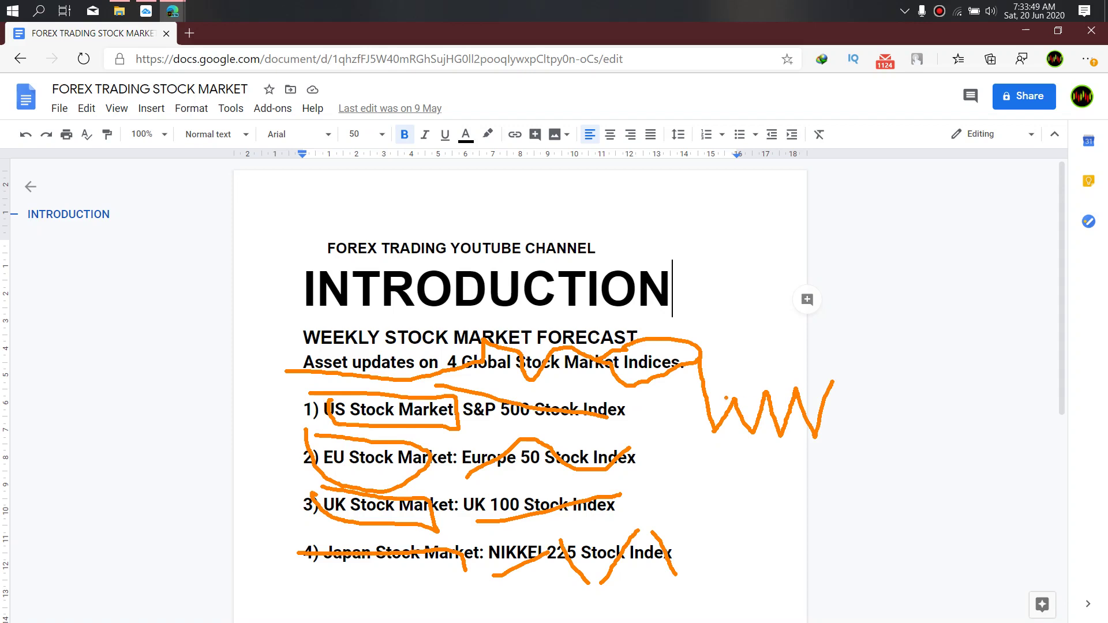
{"action": "left_click_drag", "start_coordinate": [726, 398], "coordinate": [862, 354]}
{"action": "left_click_drag", "start_coordinate": [701, 419], "coordinate": [844, 454]}
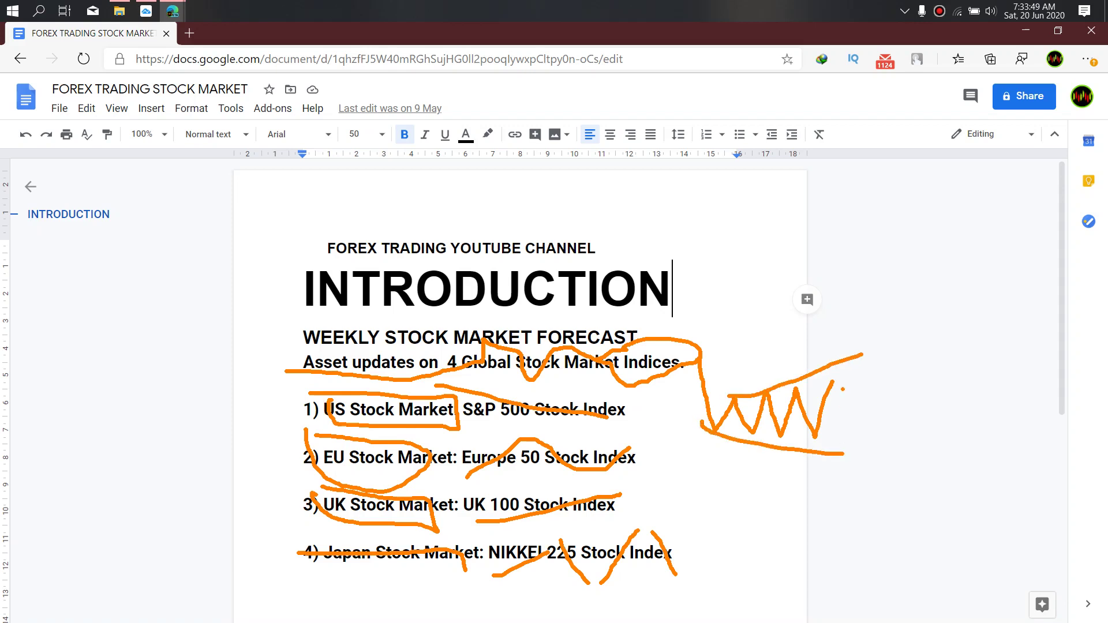
{"action": "mouse_move", "coordinate": [837, 325]}
{"action": "left_mouse_down"}
{"action": "mouse_move", "coordinate": [868, 418]}
{"action": "mouse_move", "coordinate": [895, 415]}
{"action": "mouse_move", "coordinate": [867, 465]}
{"action": "left_mouse_up"}
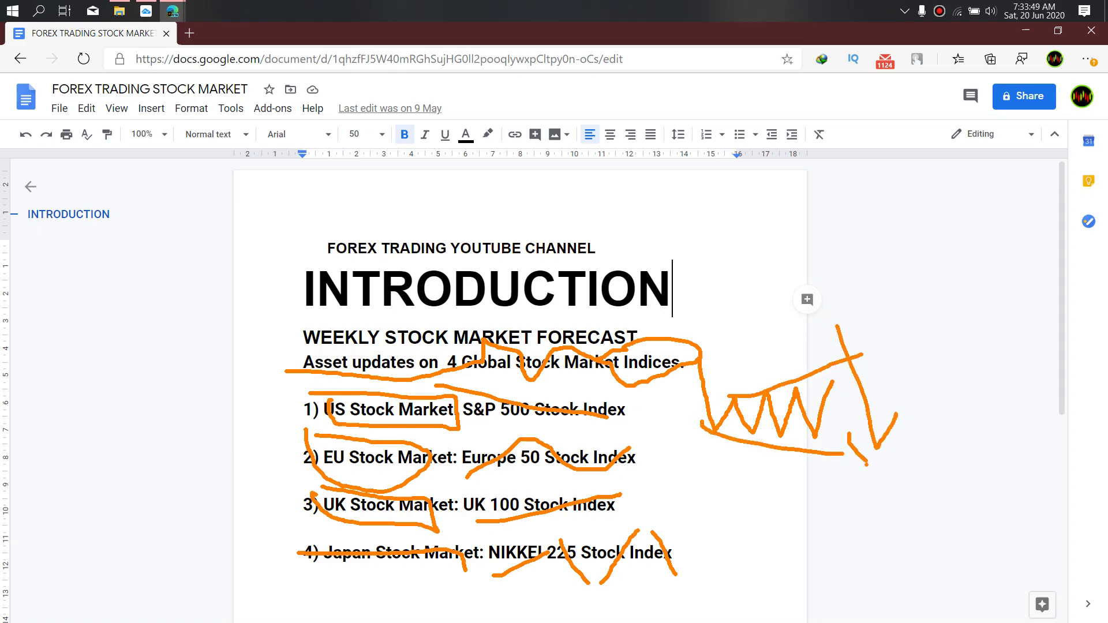
Draw an orange down arrow to the left of the page.
{"action": "left_click_drag", "start_coordinate": [166, 410], "coordinate": [169, 557]}
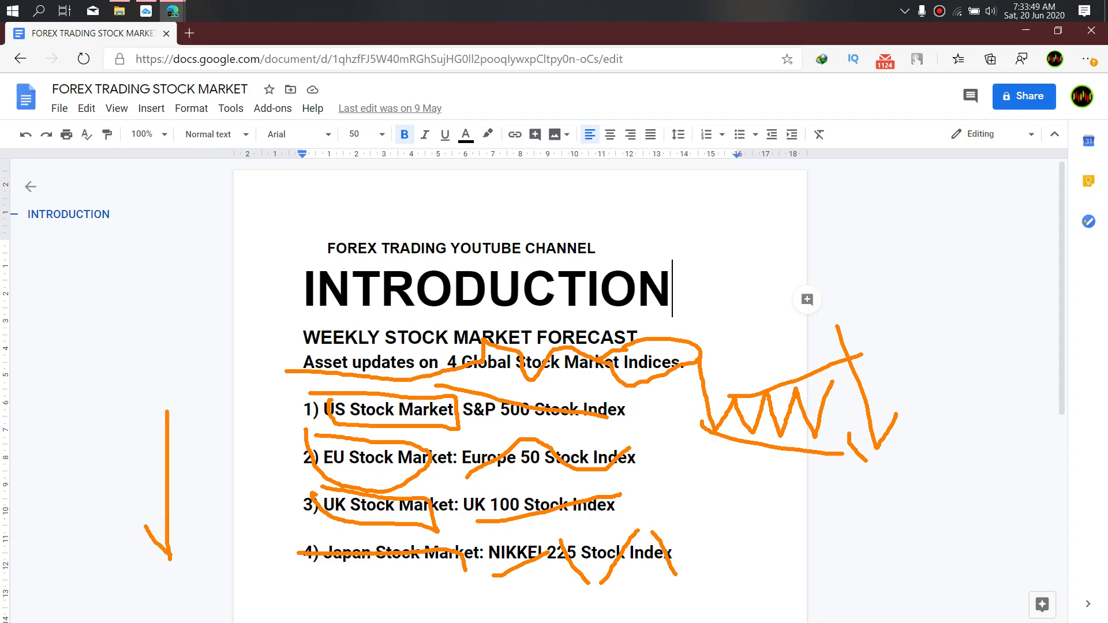
{"action": "mouse_move", "coordinate": [203, 521]}
{"action": "left_mouse_down"}
{"action": "mouse_move", "coordinate": [154, 575]}
{"action": "mouse_move", "coordinate": [207, 537]}
{"action": "mouse_move", "coordinate": [202, 516]}
{"action": "left_mouse_up"}
{"action": "mouse_move", "coordinate": [128, 540]}
{"action": "left_mouse_down"}
{"action": "mouse_move", "coordinate": [158, 519]}
{"action": "mouse_move", "coordinate": [204, 538]}
{"action": "mouse_move", "coordinate": [181, 540]}
{"action": "mouse_move", "coordinate": [188, 408]}
{"action": "mouse_move", "coordinate": [168, 410]}
{"action": "left_mouse_up"}
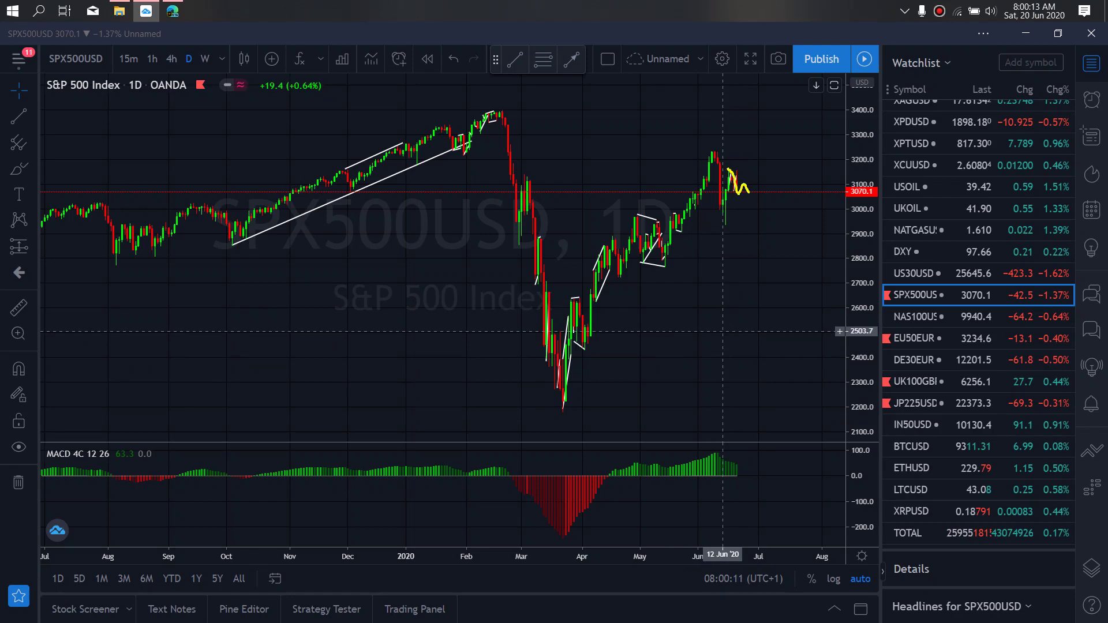
Sketch a yellow forecast path and horizontal range past the June candles on the S&P 500 daily chart.
{"action": "mouse_move", "coordinate": [753, 183]}
{"action": "left_mouse_down"}
{"action": "mouse_move", "coordinate": [769, 227]}
{"action": "mouse_move", "coordinate": [783, 175]}
{"action": "mouse_move", "coordinate": [802, 252]}
{"action": "left_mouse_up"}
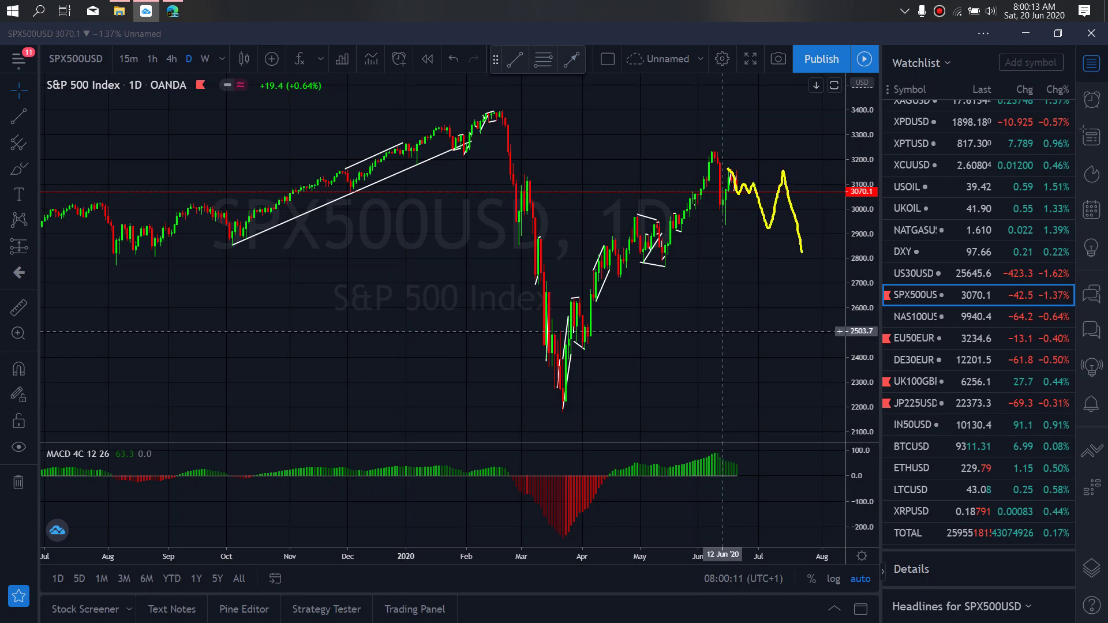
{"action": "mouse_move", "coordinate": [725, 225]}
{"action": "left_mouse_down"}
{"action": "mouse_move", "coordinate": [770, 225]}
{"action": "mouse_move", "coordinate": [726, 171]}
{"action": "mouse_move", "coordinate": [784, 169]}
{"action": "mouse_move", "coordinate": [738, 210]}
{"action": "mouse_move", "coordinate": [775, 218]}
{"action": "mouse_move", "coordinate": [756, 185]}
{"action": "left_mouse_up"}
{"action": "left_click_drag", "start_coordinate": [722, 220], "coordinate": [738, 224]}
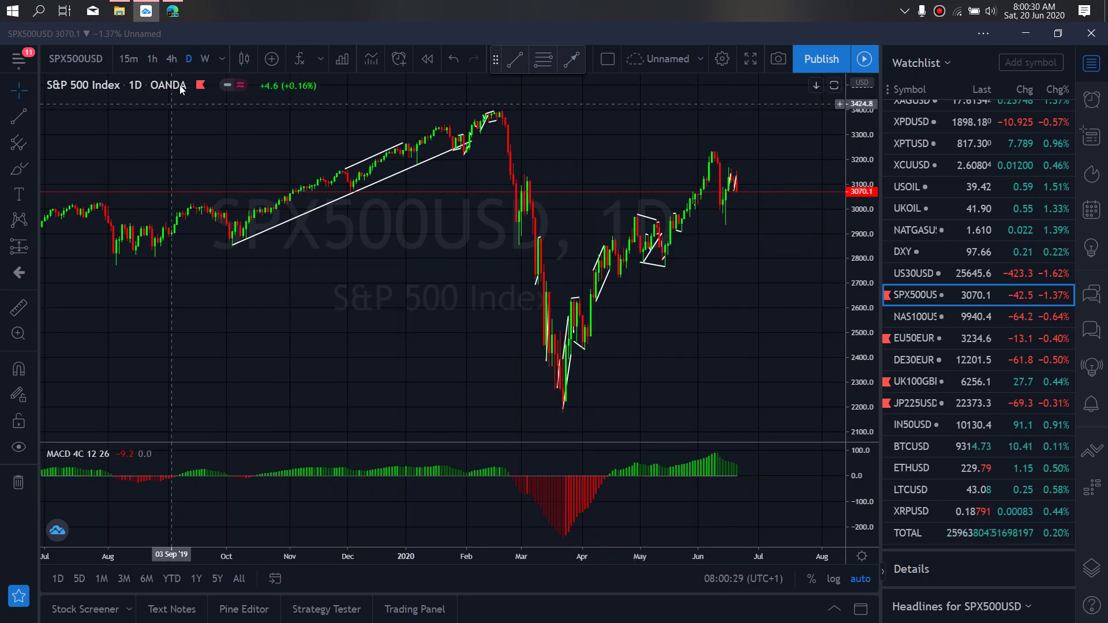
On the 4-hour S&P 500 chart, draw a yellow drop, horizontal level and zigzag forecast.
{"action": "left_click", "coordinate": [176, 65]}
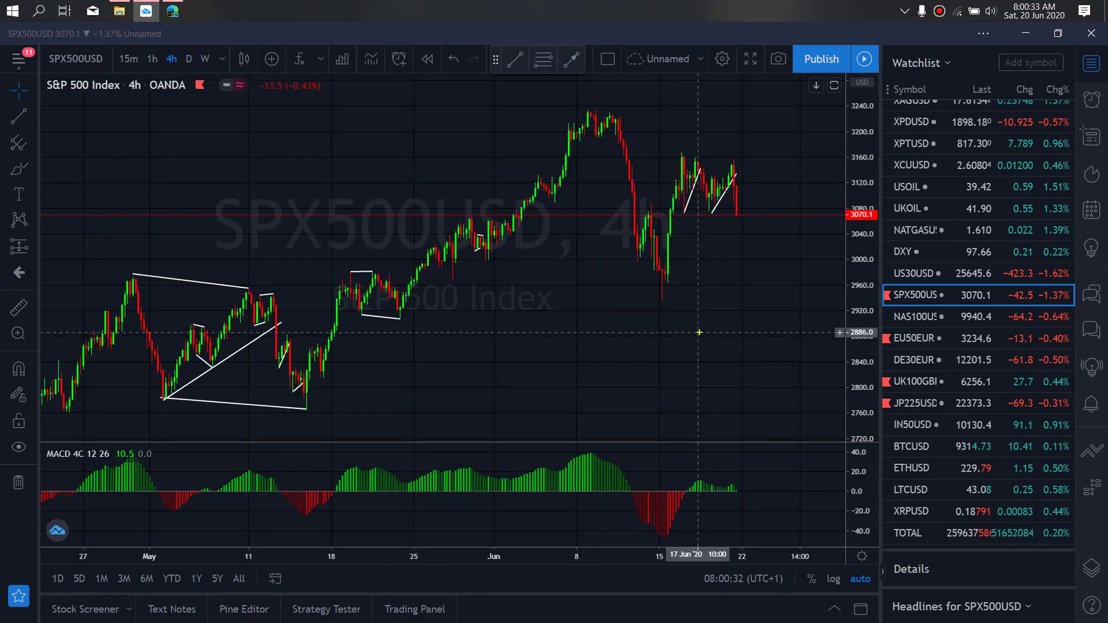
{"action": "left_click_drag", "start_coordinate": [738, 162], "coordinate": [748, 229]}
{"action": "left_click_drag", "start_coordinate": [682, 211], "coordinate": [716, 210]}
{"action": "mouse_move", "coordinate": [696, 160]}
{"action": "left_mouse_down"}
{"action": "mouse_move", "coordinate": [722, 159]}
{"action": "mouse_move", "coordinate": [746, 239]}
{"action": "mouse_move", "coordinate": [761, 220]}
{"action": "mouse_move", "coordinate": [770, 229]}
{"action": "mouse_move", "coordinate": [785, 220]}
{"action": "mouse_move", "coordinate": [811, 312]}
{"action": "left_mouse_up"}
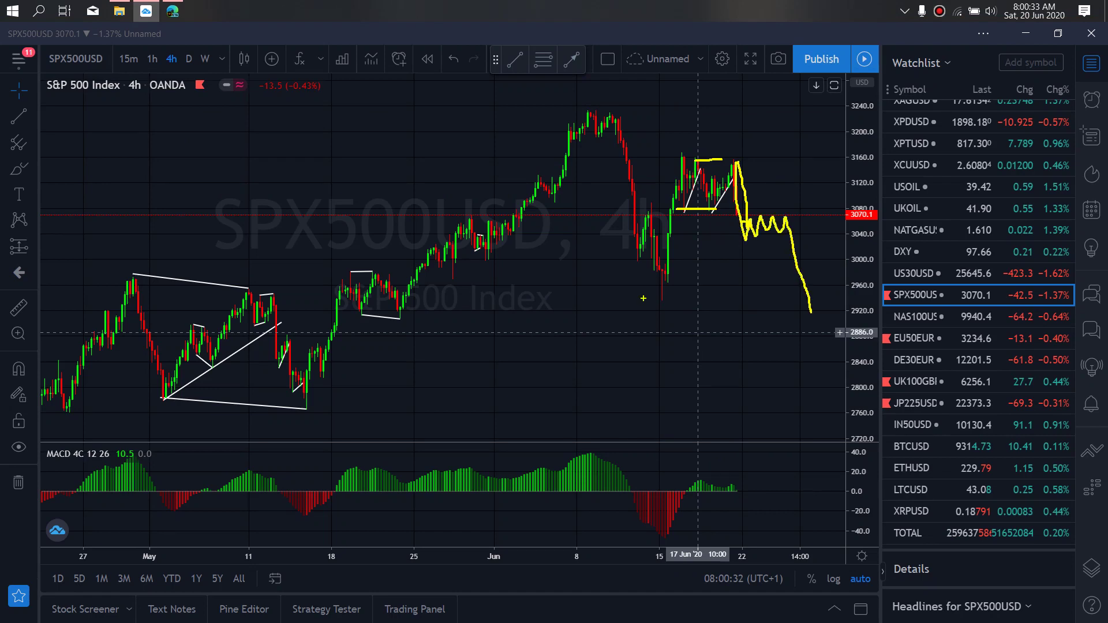
{"action": "left_click_drag", "start_coordinate": [643, 299], "coordinate": [666, 299]}
{"action": "mouse_move", "coordinate": [746, 228]}
{"action": "left_mouse_down"}
{"action": "mouse_move", "coordinate": [751, 248]}
{"action": "mouse_move", "coordinate": [786, 232]}
{"action": "mouse_move", "coordinate": [778, 222]}
{"action": "mouse_move", "coordinate": [732, 219]}
{"action": "mouse_move", "coordinate": [816, 308]}
{"action": "mouse_move", "coordinate": [782, 209]}
{"action": "mouse_move", "coordinate": [736, 199]}
{"action": "left_mouse_up"}
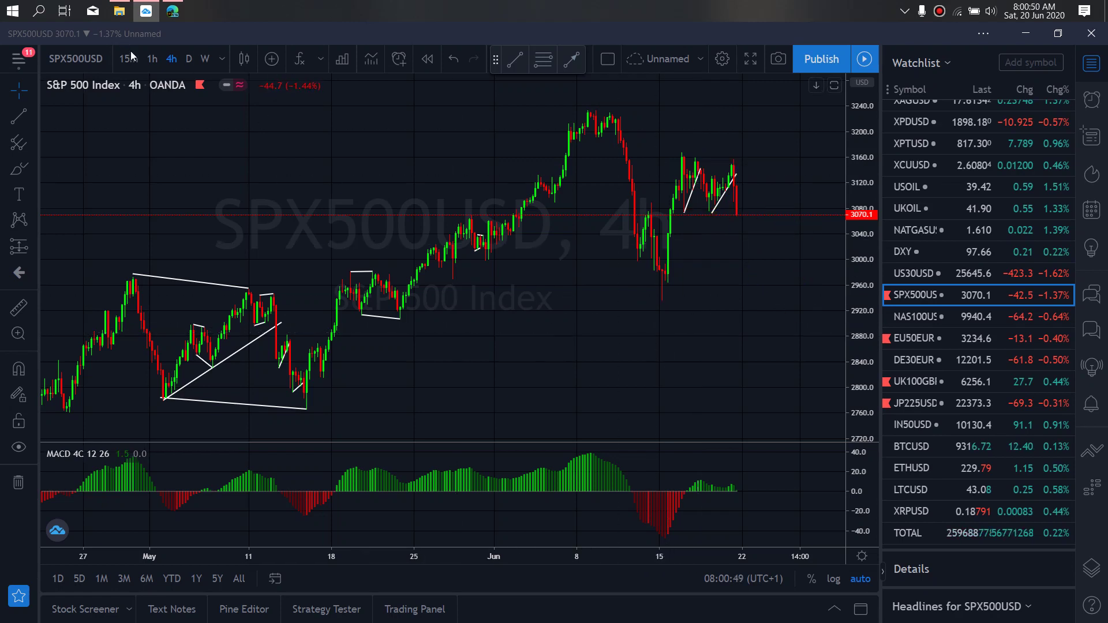
On the 1-hour chart, draw a yellow path, channel lines and a loop around the forecast.
{"action": "left_click", "coordinate": [153, 59]}
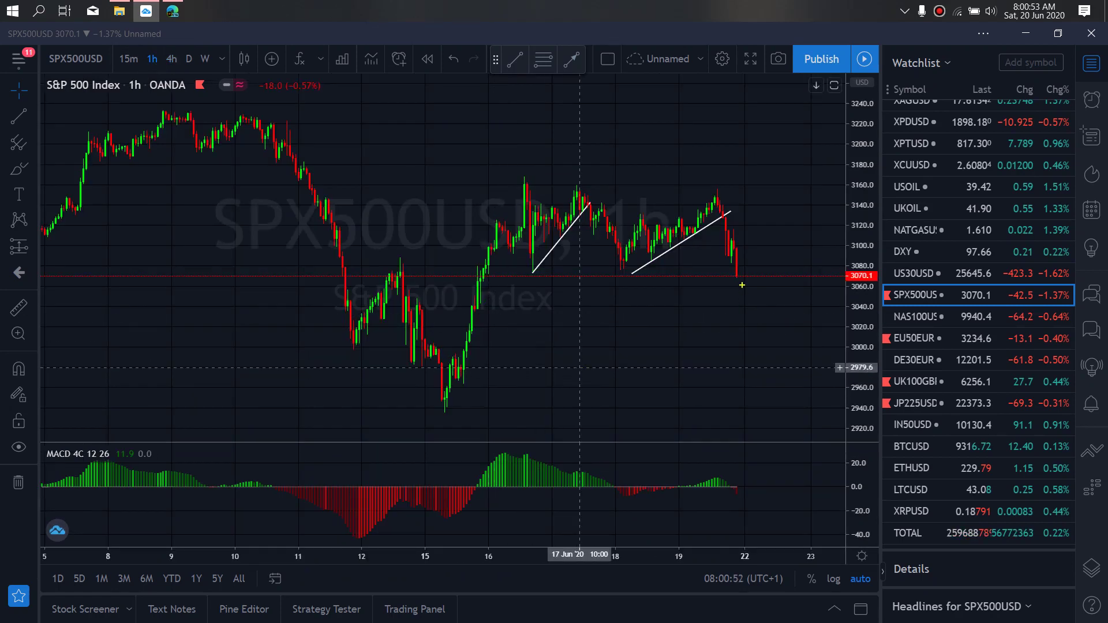
{"action": "mouse_move", "coordinate": [737, 278]}
{"action": "left_mouse_down"}
{"action": "mouse_move", "coordinate": [748, 250]}
{"action": "mouse_move", "coordinate": [765, 298]}
{"action": "mouse_move", "coordinate": [827, 284]}
{"action": "mouse_move", "coordinate": [856, 291]}
{"action": "mouse_move", "coordinate": [898, 432]}
{"action": "left_mouse_up"}
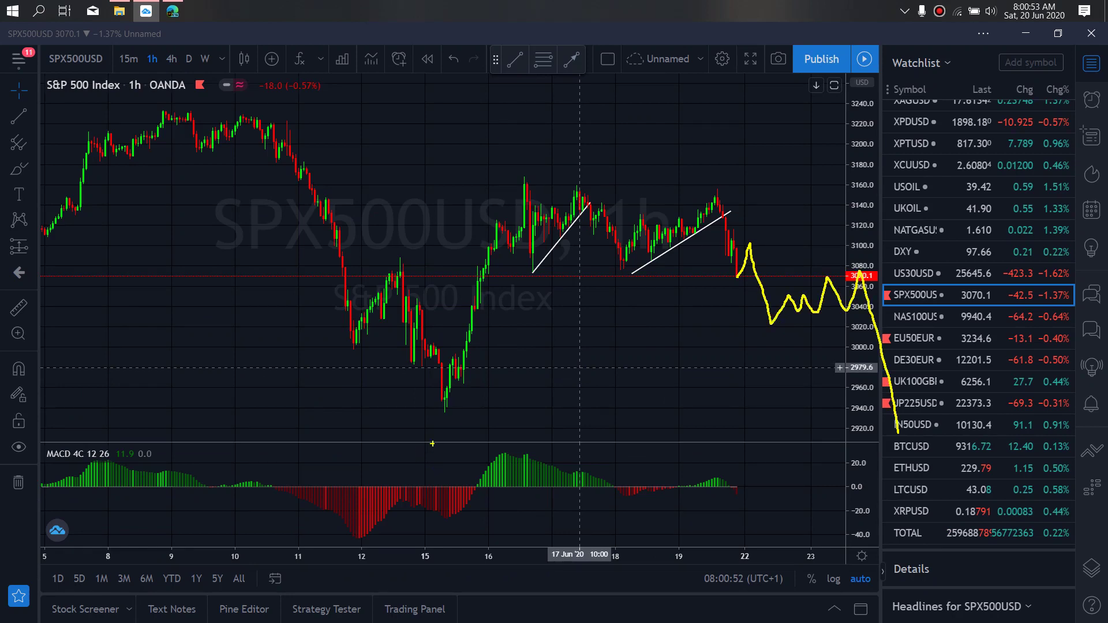
{"action": "left_click_drag", "start_coordinate": [437, 422], "coordinate": [518, 411]}
{"action": "left_click_drag", "start_coordinate": [773, 333], "coordinate": [863, 304]}
{"action": "left_click_drag", "start_coordinate": [757, 300], "coordinate": [861, 272]}
{"action": "mouse_move", "coordinate": [874, 214]}
{"action": "left_mouse_down"}
{"action": "mouse_move", "coordinate": [679, 465]}
{"action": "mouse_move", "coordinate": [782, 214]}
{"action": "left_mouse_up"}
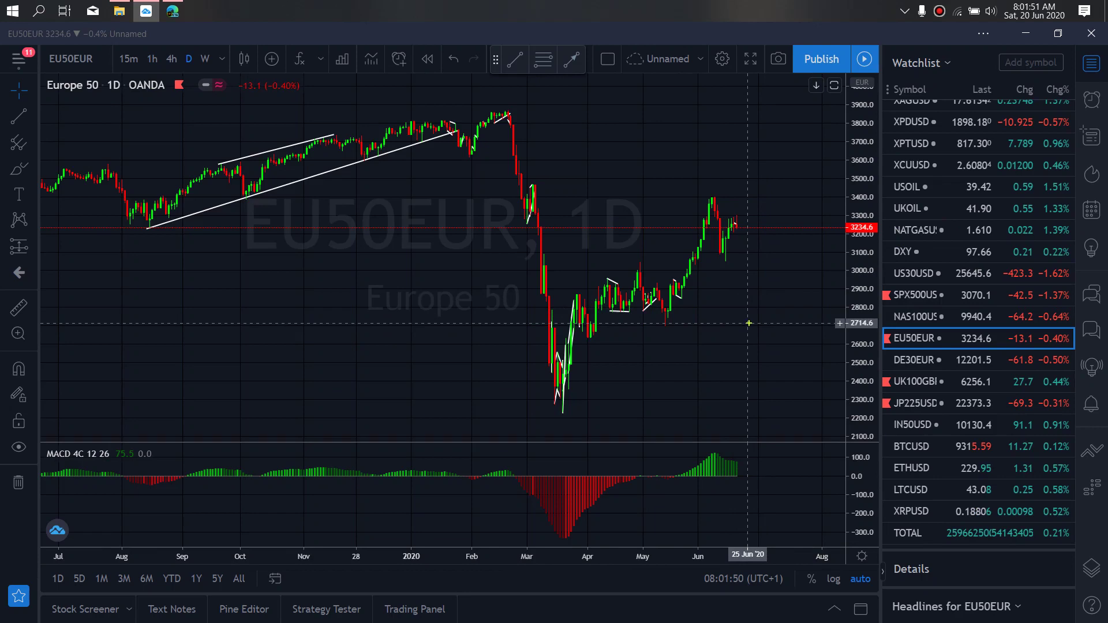
Sketch a yellow peak-and-drop forecast with a range box on the Europe 50 daily chart.
{"action": "mouse_move", "coordinate": [726, 261]}
{"action": "left_mouse_down"}
{"action": "mouse_move", "coordinate": [730, 222]}
{"action": "mouse_move", "coordinate": [737, 235]}
{"action": "mouse_move", "coordinate": [744, 223]}
{"action": "mouse_move", "coordinate": [755, 259]}
{"action": "mouse_move", "coordinate": [743, 267]}
{"action": "left_mouse_up"}
{"action": "mouse_move", "coordinate": [763, 269]}
{"action": "left_mouse_down"}
{"action": "mouse_move", "coordinate": [771, 215]}
{"action": "mouse_move", "coordinate": [804, 322]}
{"action": "left_mouse_up"}
{"action": "left_click_drag", "start_coordinate": [726, 269], "coordinate": [772, 266]}
{"action": "left_click_drag", "start_coordinate": [728, 219], "coordinate": [760, 220]}
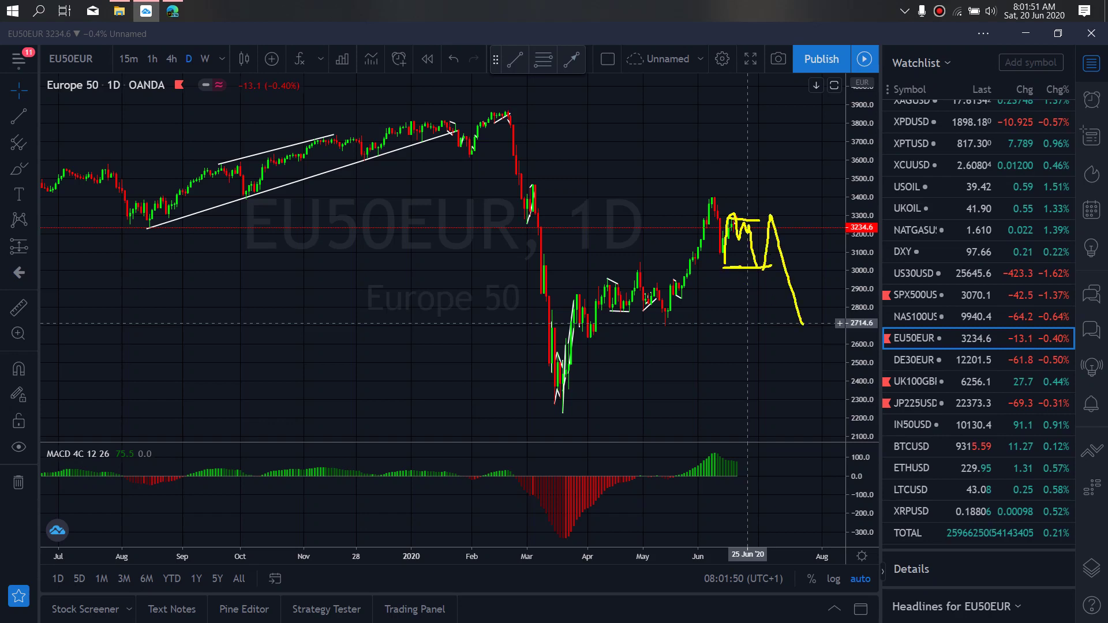
{"action": "left_click_drag", "start_coordinate": [806, 326], "coordinate": [854, 169]}
{"action": "mouse_move", "coordinate": [760, 199]}
{"action": "left_mouse_down"}
{"action": "mouse_move", "coordinate": [700, 225]}
{"action": "mouse_move", "coordinate": [779, 340]}
{"action": "mouse_move", "coordinate": [803, 225]}
{"action": "mouse_move", "coordinate": [747, 201]}
{"action": "left_mouse_up"}
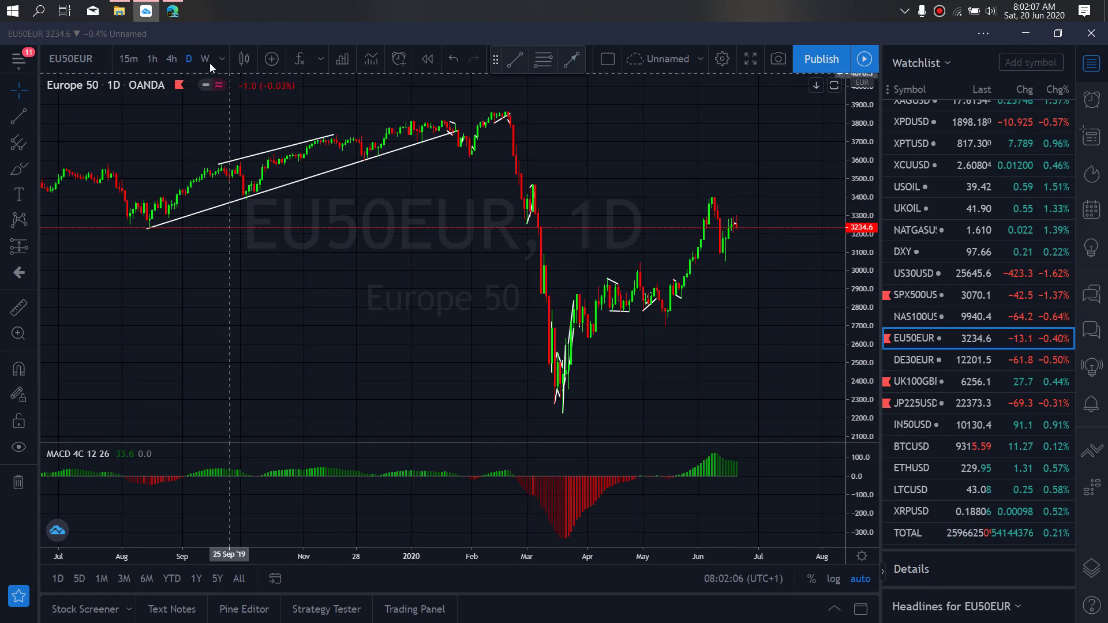
On the 4-hour Europe 50 chart, draw a yellow path dropping to about 3210, then 3080.
{"action": "left_click", "coordinate": [172, 58]}
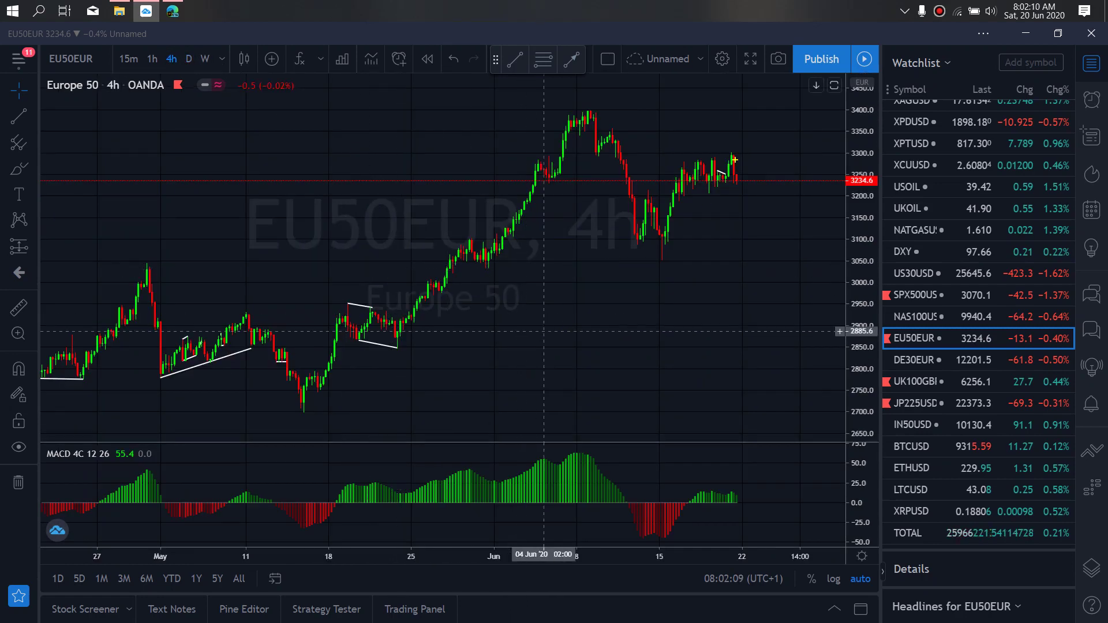
{"action": "left_click_drag", "start_coordinate": [735, 160], "coordinate": [779, 251]}
{"action": "mouse_move", "coordinate": [753, 202]}
{"action": "left_mouse_down"}
{"action": "mouse_move", "coordinate": [745, 196]}
{"action": "mouse_move", "coordinate": [759, 192]}
{"action": "mouse_move", "coordinate": [744, 186]}
{"action": "mouse_move", "coordinate": [771, 178]}
{"action": "mouse_move", "coordinate": [790, 272]}
{"action": "left_mouse_up"}
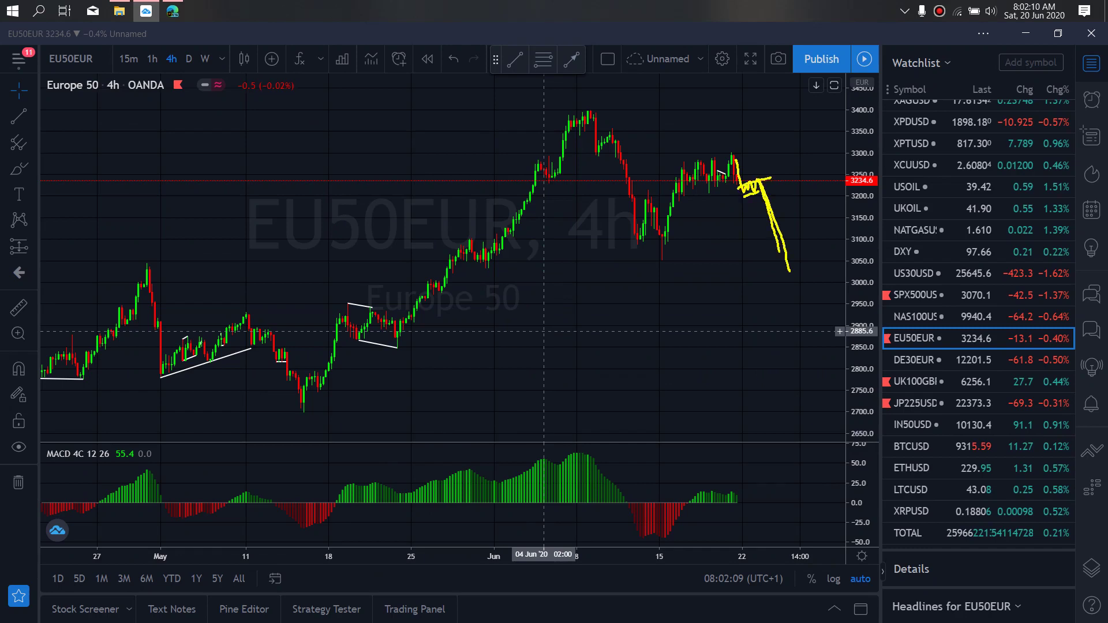
{"action": "left_click_drag", "start_coordinate": [639, 264], "coordinate": [669, 266]}
{"action": "mouse_move", "coordinate": [736, 114]}
{"action": "left_mouse_down"}
{"action": "mouse_move", "coordinate": [696, 246]}
{"action": "mouse_move", "coordinate": [735, 115]}
{"action": "left_mouse_up"}
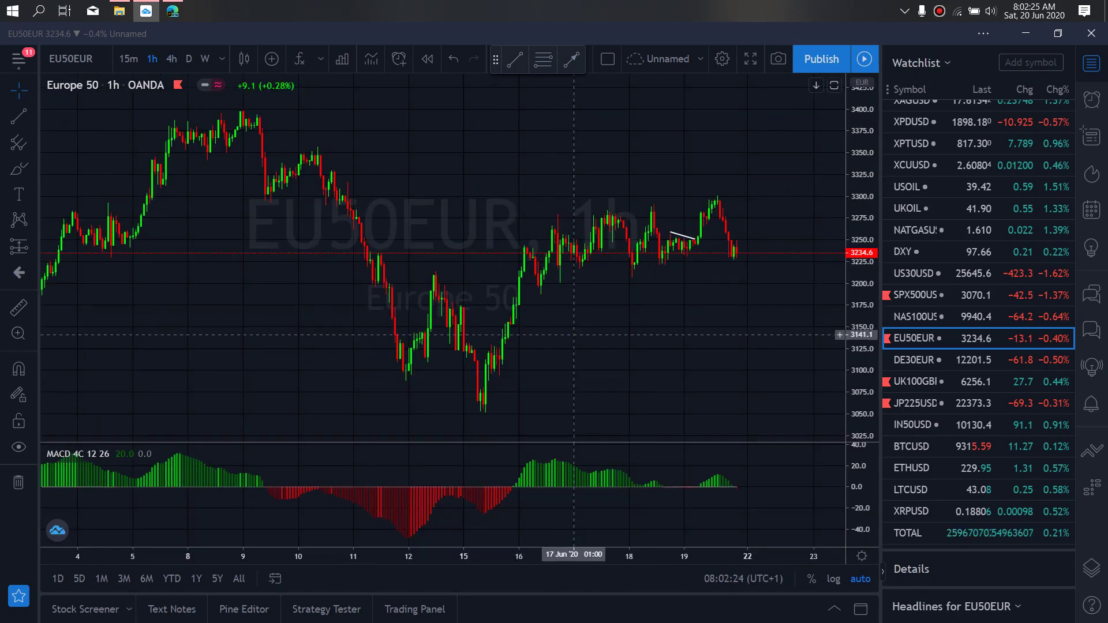
On the 1h chart, sketch a small yellow V with rising lines under and across the humps.
{"action": "mouse_move", "coordinate": [739, 244]}
{"action": "left_mouse_down"}
{"action": "mouse_move", "coordinate": [742, 259]}
{"action": "mouse_move", "coordinate": [772, 242]}
{"action": "mouse_move", "coordinate": [789, 319]}
{"action": "mouse_move", "coordinate": [802, 281]}
{"action": "mouse_move", "coordinate": [833, 286]}
{"action": "mouse_move", "coordinate": [866, 425]}
{"action": "left_mouse_up"}
{"action": "left_click_drag", "start_coordinate": [738, 264], "coordinate": [789, 245]}
{"action": "left_click_drag", "start_coordinate": [784, 329], "coordinate": [847, 309]}
{"action": "left_click_drag", "start_coordinate": [793, 283], "coordinate": [837, 264]}
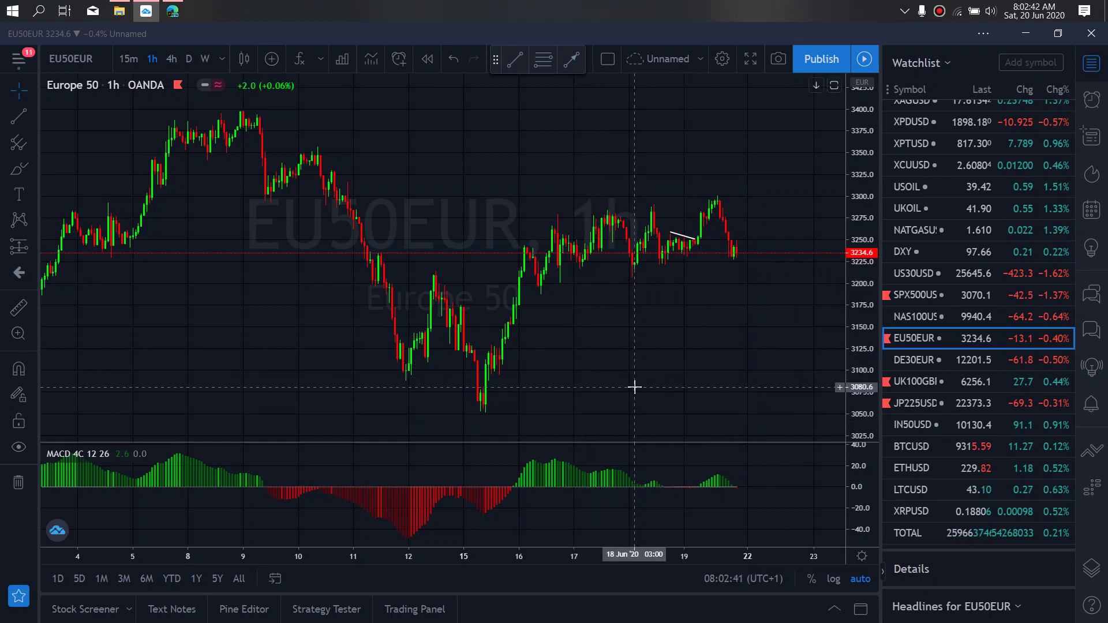
Add a white trend line on the Europe 50 1h chart.
{"action": "left_click", "coordinate": [513, 63]}
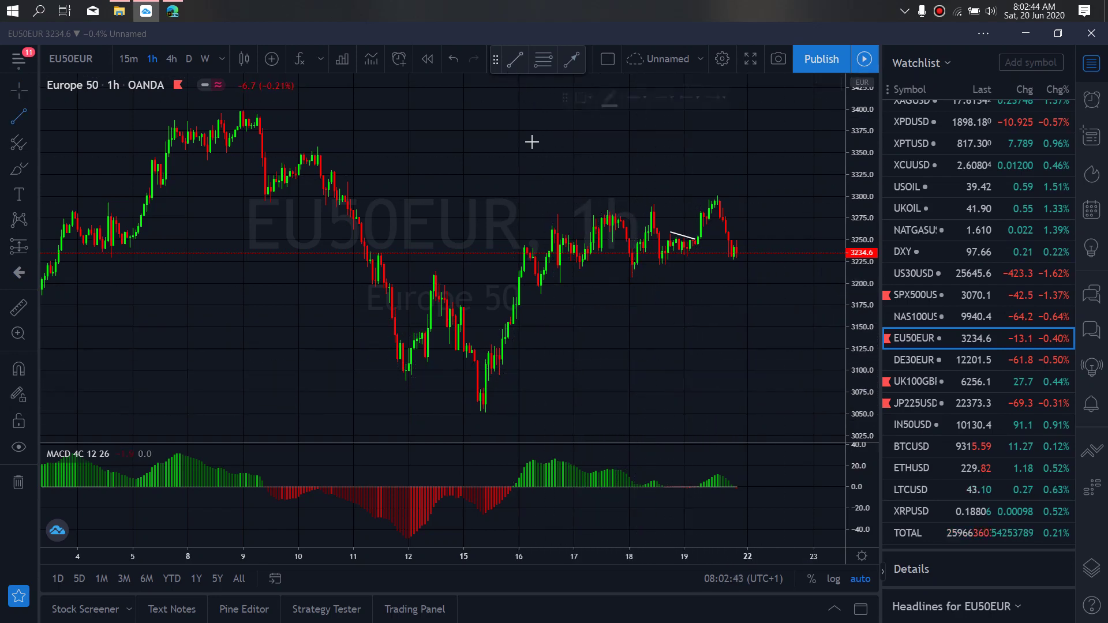
{"action": "left_click", "coordinate": [555, 215]}
{"action": "left_click", "coordinate": [612, 211]}
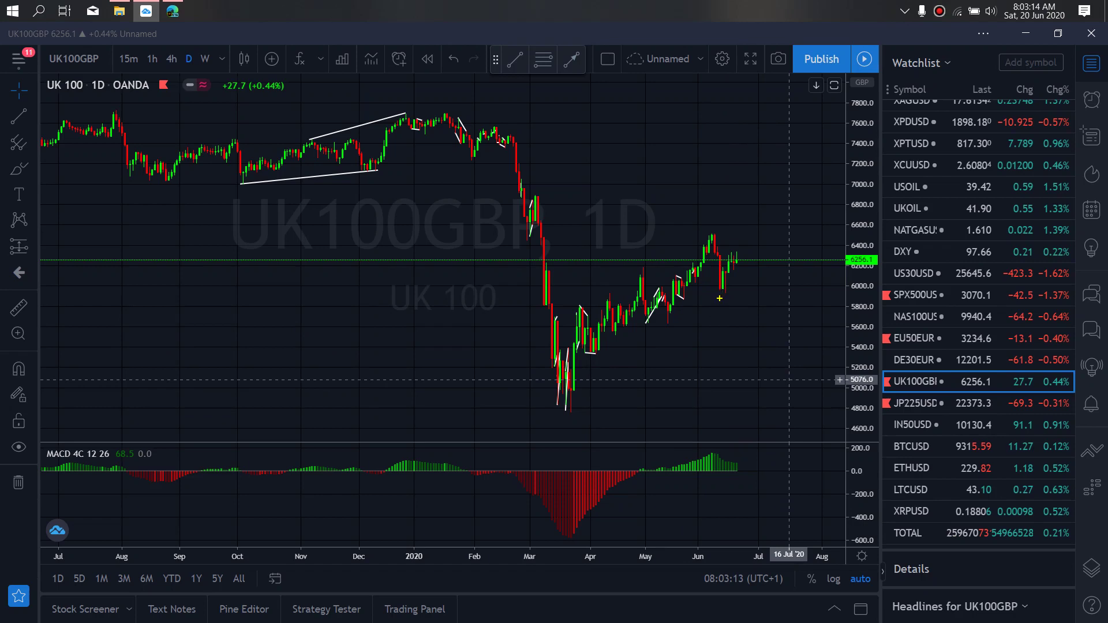
Sketch a yellow forecast up to about 6400 and back on the UK 100 daily chart.
{"action": "mouse_move", "coordinate": [720, 293]}
{"action": "left_mouse_down"}
{"action": "mouse_move", "coordinate": [739, 250]}
{"action": "mouse_move", "coordinate": [754, 284]}
{"action": "mouse_move", "coordinate": [769, 254]}
{"action": "mouse_move", "coordinate": [795, 328]}
{"action": "mouse_move", "coordinate": [838, 175]}
{"action": "left_mouse_up"}
{"action": "left_click_drag", "start_coordinate": [733, 249], "coordinate": [787, 240]}
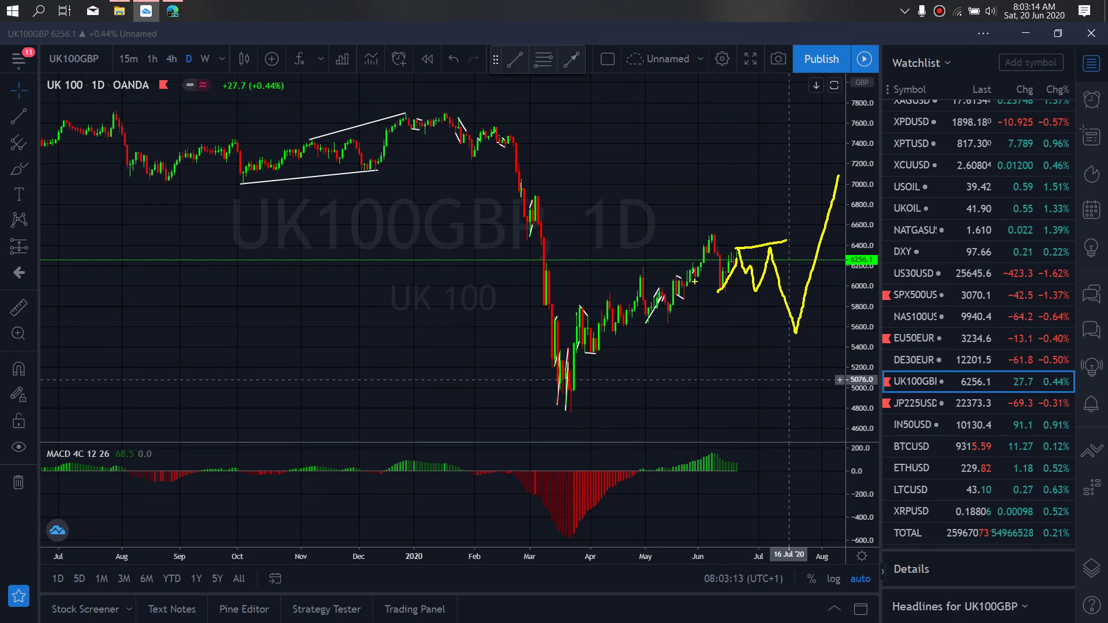
{"action": "left_click_drag", "start_coordinate": [718, 293], "coordinate": [740, 296]}
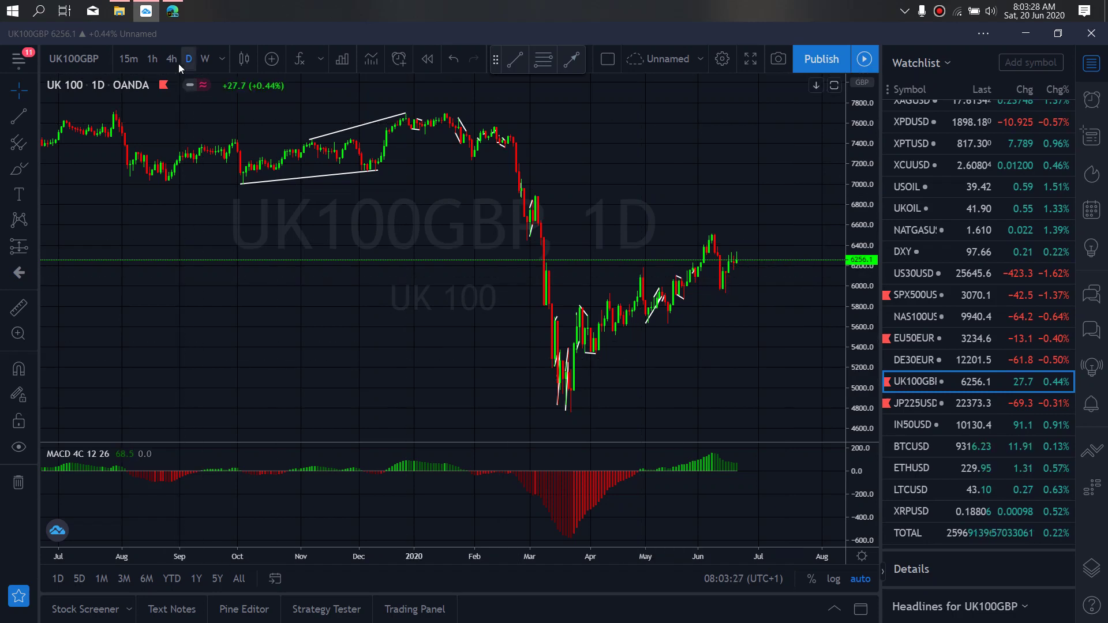
On the 4h UK 100 chart, sketch a yellow zigzag forecast dropping after the last candle.
{"action": "left_click", "coordinate": [177, 62]}
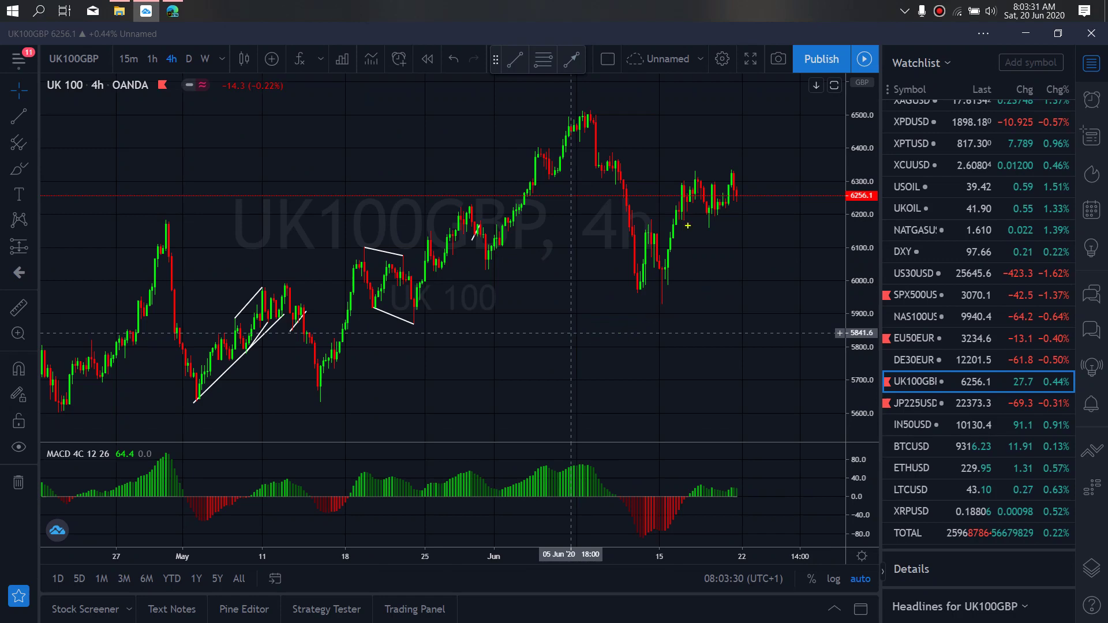
{"action": "mouse_move", "coordinate": [733, 176]}
{"action": "left_mouse_down"}
{"action": "mouse_move", "coordinate": [752, 224]}
{"action": "mouse_move", "coordinate": [774, 202]}
{"action": "mouse_move", "coordinate": [779, 164]}
{"action": "mouse_move", "coordinate": [802, 209]}
{"action": "mouse_move", "coordinate": [832, 182]}
{"action": "mouse_move", "coordinate": [859, 320]}
{"action": "left_mouse_up"}
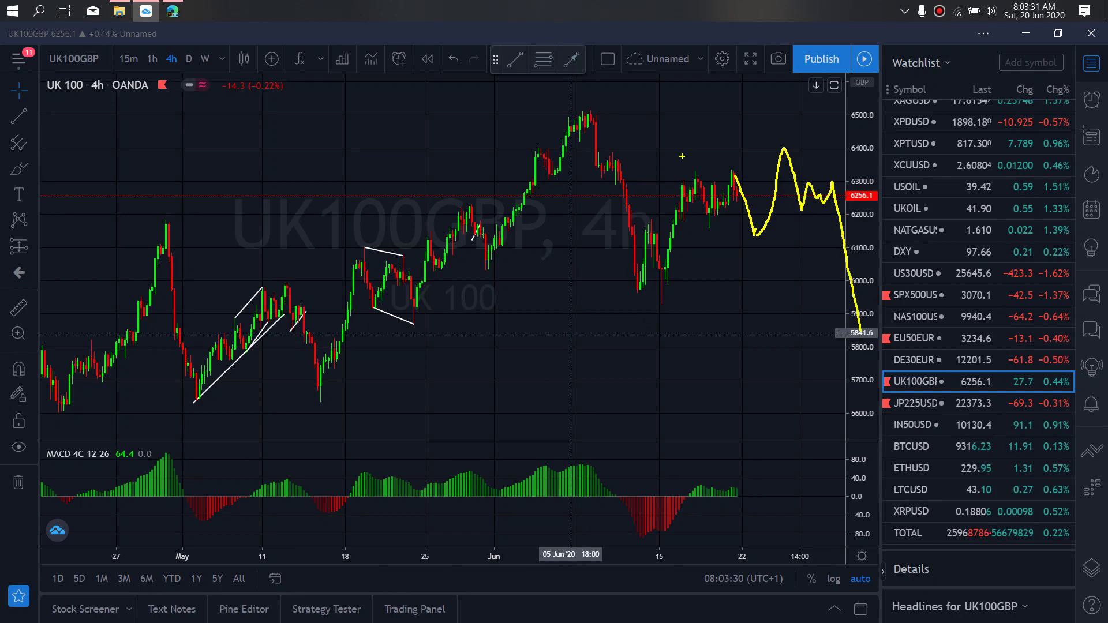
{"action": "mouse_move", "coordinate": [682, 157]}
{"action": "left_mouse_down"}
{"action": "mouse_move", "coordinate": [728, 258]}
{"action": "mouse_move", "coordinate": [722, 161]}
{"action": "mouse_move", "coordinate": [676, 157]}
{"action": "mouse_move", "coordinate": [765, 253]}
{"action": "left_mouse_up"}
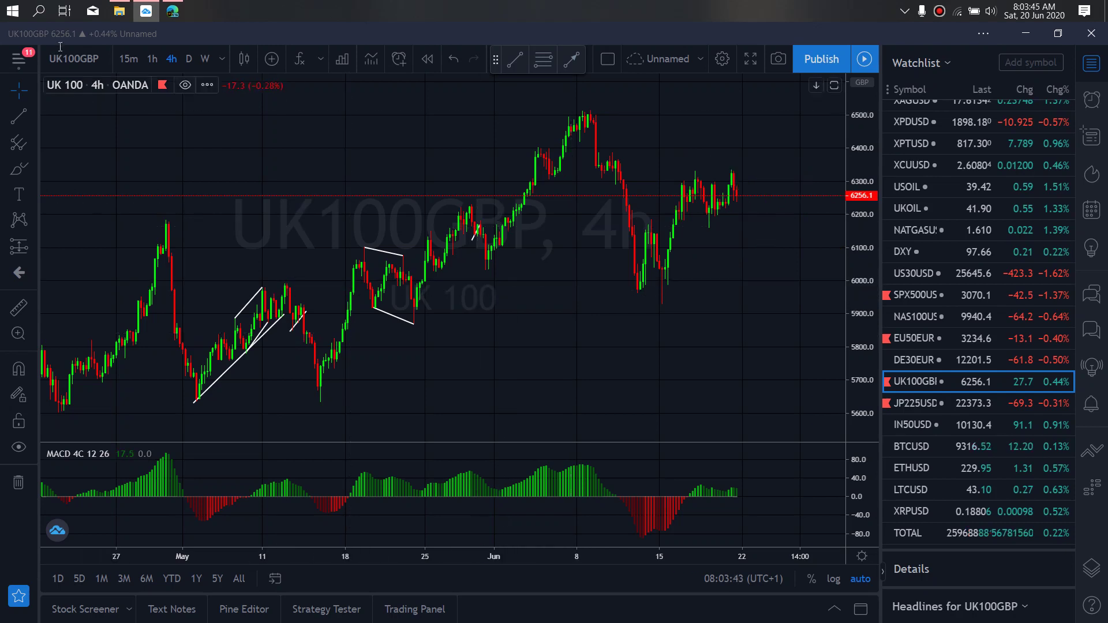
On the 1h chart, draw a downward yellow zigzag forecast with upper and lower boundary lines.
{"action": "left_click", "coordinate": [152, 59]}
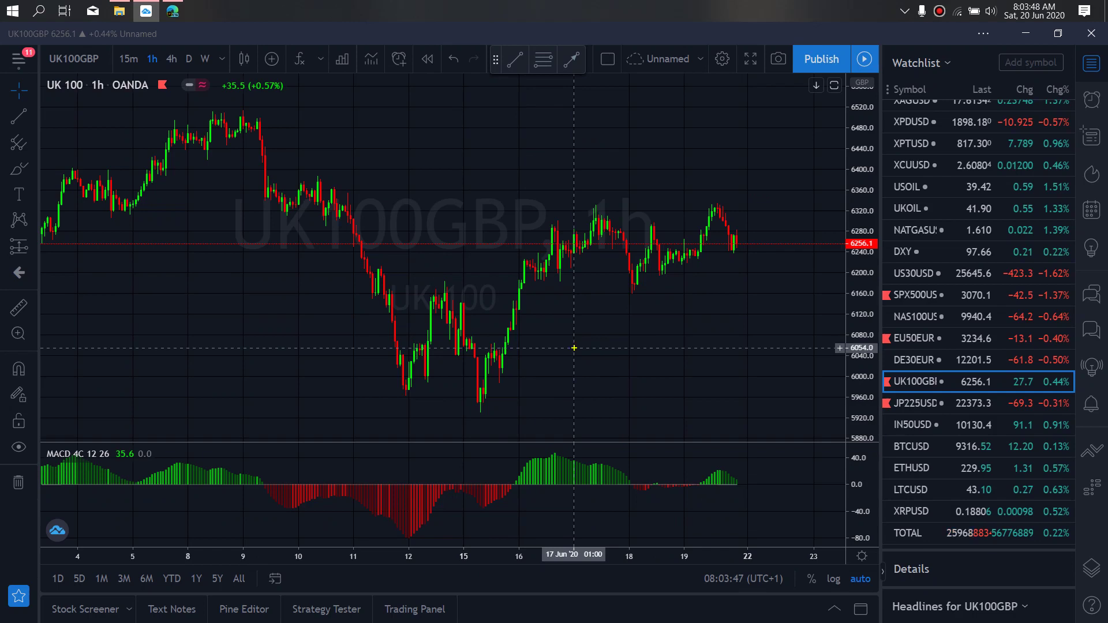
{"action": "mouse_move", "coordinate": [729, 254]}
{"action": "left_mouse_down"}
{"action": "mouse_move", "coordinate": [739, 248]}
{"action": "mouse_move", "coordinate": [745, 262]}
{"action": "mouse_move", "coordinate": [795, 153]}
{"action": "mouse_move", "coordinate": [819, 234]}
{"action": "mouse_move", "coordinate": [835, 219]}
{"action": "mouse_move", "coordinate": [849, 254]}
{"action": "mouse_move", "coordinate": [855, 345]}
{"action": "mouse_move", "coordinate": [887, 306]}
{"action": "mouse_move", "coordinate": [933, 307]}
{"action": "mouse_move", "coordinate": [966, 454]}
{"action": "left_mouse_up"}
{"action": "left_click_drag", "start_coordinate": [439, 427], "coordinate": [577, 436]}
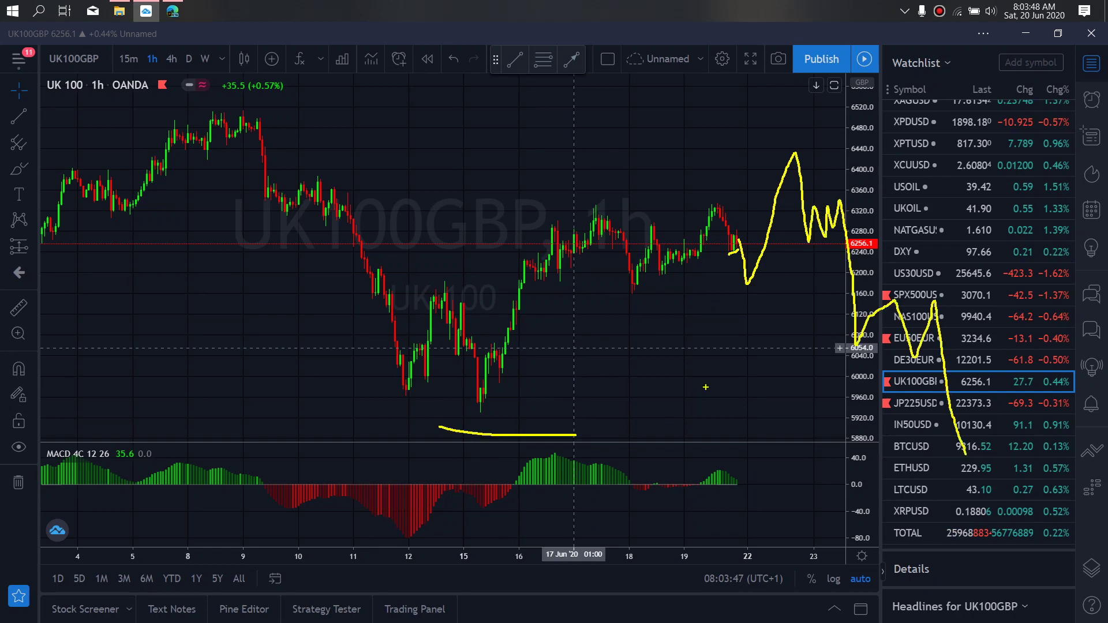
{"action": "mouse_move", "coordinate": [746, 281]}
{"action": "left_mouse_down"}
{"action": "mouse_move", "coordinate": [775, 346]}
{"action": "mouse_move", "coordinate": [802, 309]}
{"action": "mouse_move", "coordinate": [835, 451]}
{"action": "left_mouse_up"}
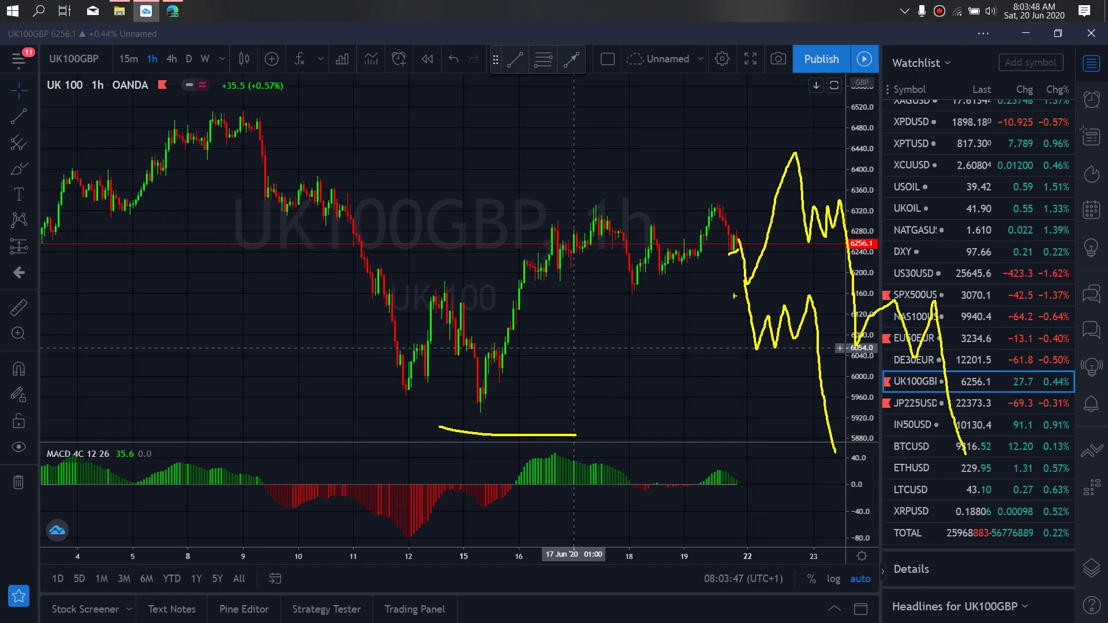
{"action": "left_click_drag", "start_coordinate": [639, 296], "coordinate": [744, 281]}
{"action": "left_click_drag", "start_coordinate": [595, 207], "coordinate": [715, 215]}
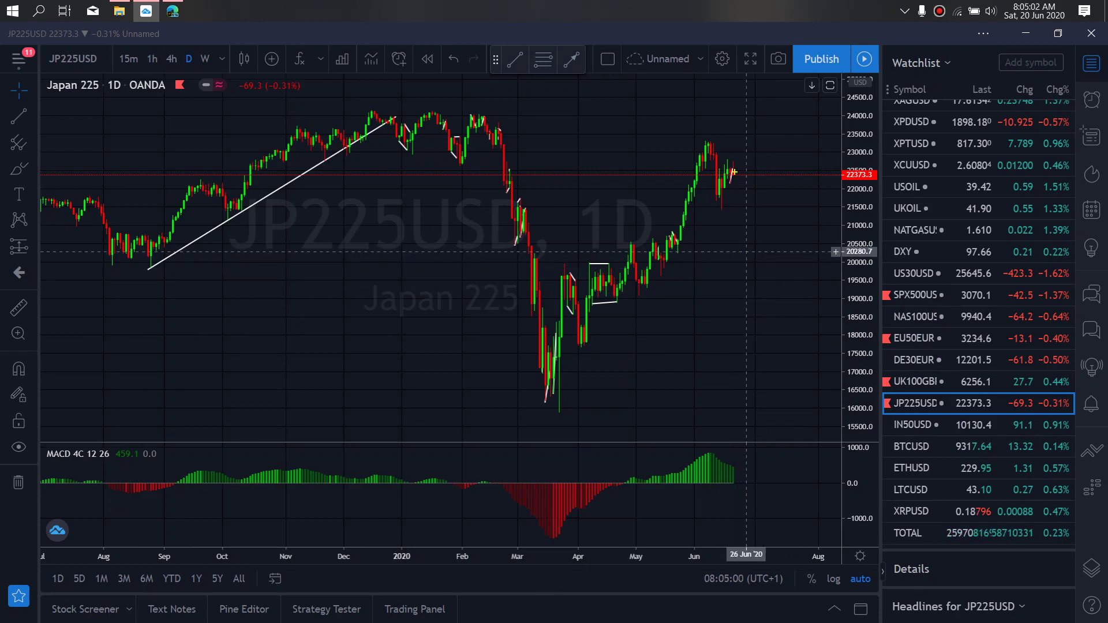
Sketch a yellow rise-and-pullback forecast after the last candle on the Japan 225 daily chart.
{"action": "mouse_move", "coordinate": [719, 212]}
{"action": "left_mouse_down"}
{"action": "mouse_move", "coordinate": [729, 160]}
{"action": "mouse_move", "coordinate": [739, 184]}
{"action": "mouse_move", "coordinate": [748, 171]}
{"action": "mouse_move", "coordinate": [765, 215]}
{"action": "left_mouse_up"}
{"action": "mouse_move", "coordinate": [740, 150]}
{"action": "left_mouse_down"}
{"action": "mouse_move", "coordinate": [767, 224]}
{"action": "mouse_move", "coordinate": [746, 163]}
{"action": "left_mouse_up"}
{"action": "mouse_move", "coordinate": [765, 216]}
{"action": "left_mouse_down"}
{"action": "mouse_move", "coordinate": [786, 154]}
{"action": "mouse_move", "coordinate": [811, 271]}
{"action": "left_mouse_up"}
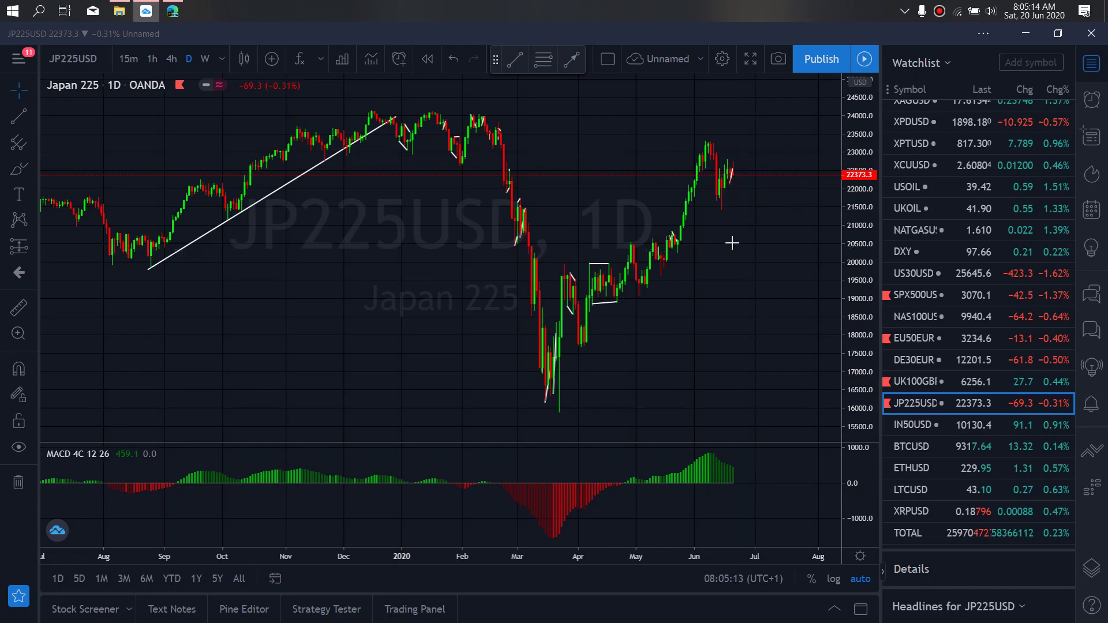
On the 4h Japan 225 chart, redraw a yellow zigzag forecast and underline the mid-June low.
{"action": "left_click", "coordinate": [171, 58]}
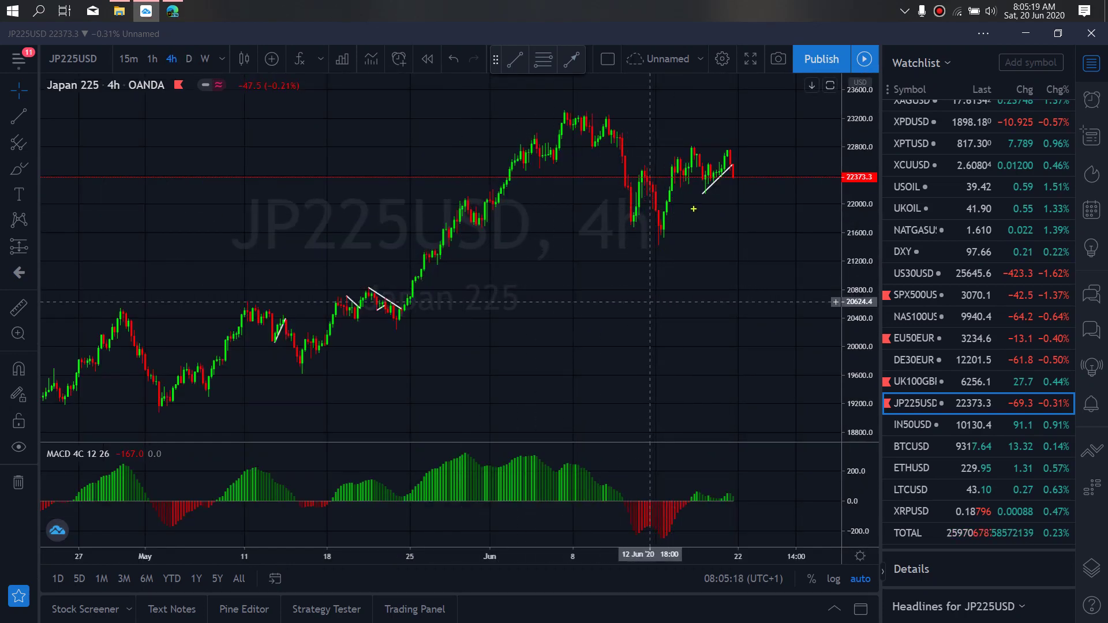
{"action": "mouse_move", "coordinate": [732, 153]}
{"action": "left_mouse_down"}
{"action": "mouse_move", "coordinate": [732, 177]}
{"action": "mouse_move", "coordinate": [744, 184]}
{"action": "mouse_move", "coordinate": [752, 172]}
{"action": "mouse_move", "coordinate": [765, 225]}
{"action": "left_mouse_up"}
{"action": "key", "text": "e"}
{"action": "mouse_move", "coordinate": [727, 152]}
{"action": "left_mouse_down"}
{"action": "mouse_move", "coordinate": [743, 191]}
{"action": "mouse_move", "coordinate": [765, 131]}
{"action": "mouse_move", "coordinate": [784, 166]}
{"action": "mouse_move", "coordinate": [799, 161]}
{"action": "mouse_move", "coordinate": [821, 258]}
{"action": "left_mouse_up"}
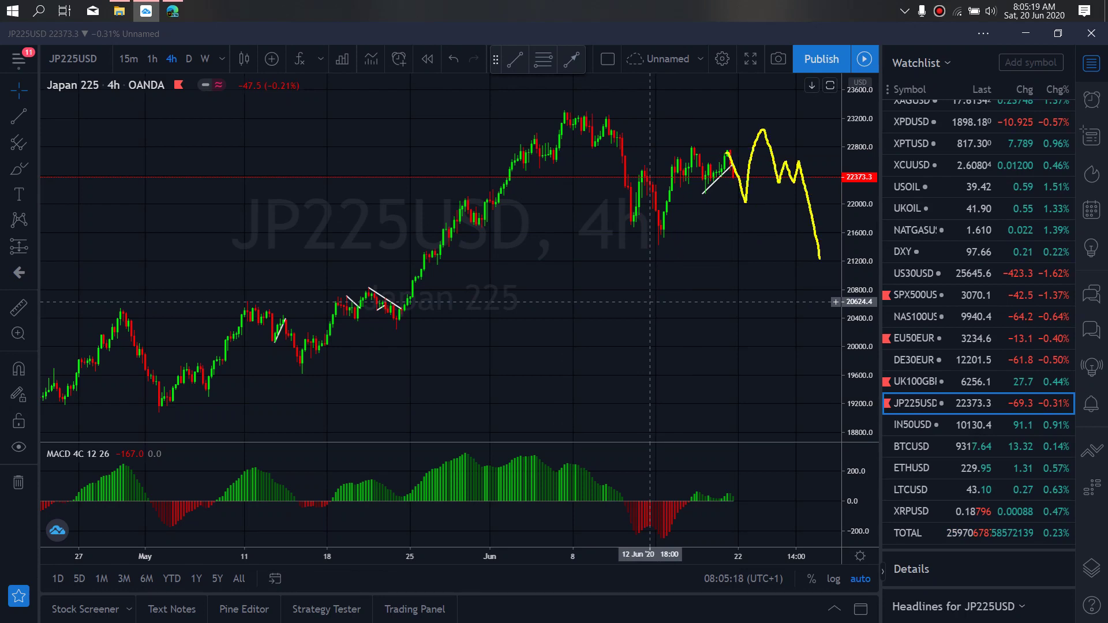
{"action": "left_click_drag", "start_coordinate": [655, 246], "coordinate": [675, 246]}
{"action": "mouse_move", "coordinate": [789, 144]}
{"action": "left_mouse_down"}
{"action": "mouse_move", "coordinate": [832, 165]}
{"action": "mouse_move", "coordinate": [788, 138]}
{"action": "left_mouse_up"}
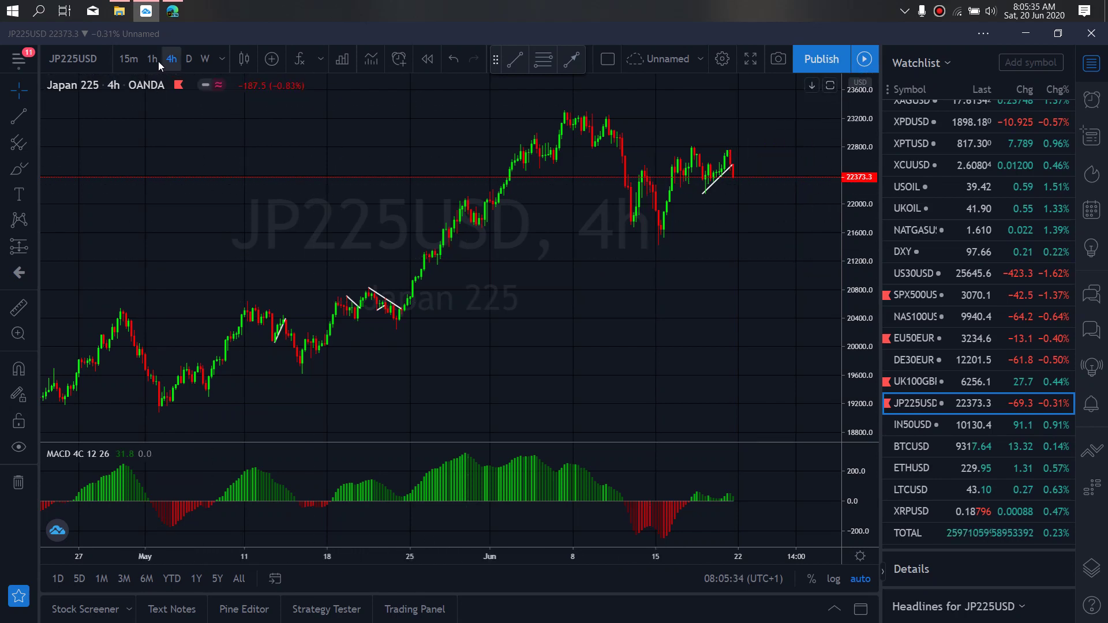
On the 1h chart, draw a yellow zigzag drop toward 21400, a boxed range and the 15 Jun low line.
{"action": "left_click", "coordinate": [153, 59]}
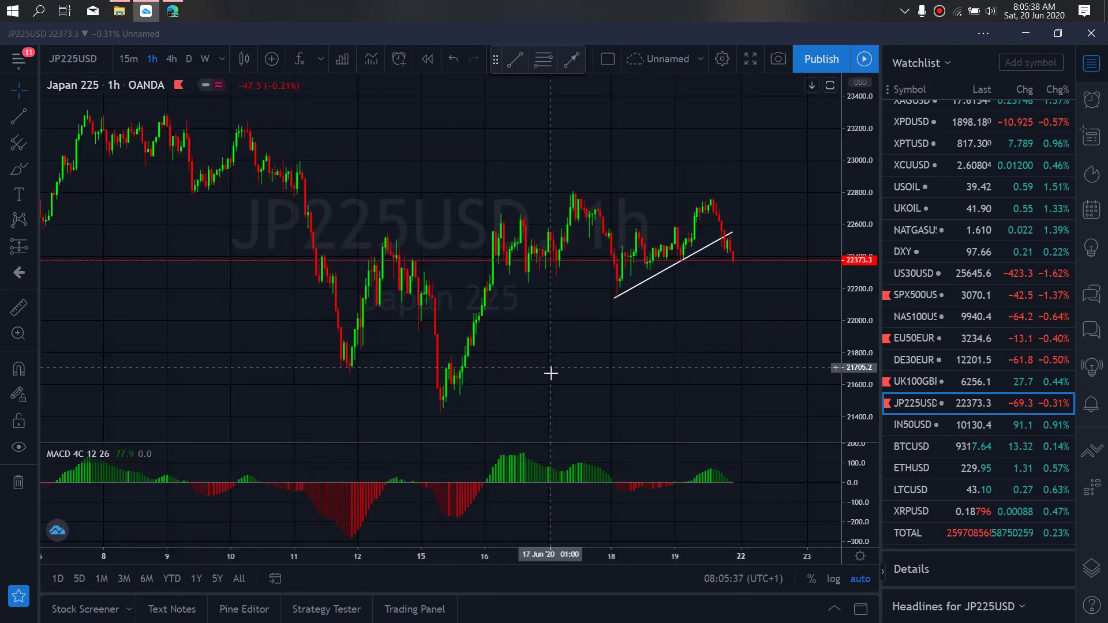
{"action": "key", "text": "ctrl+2"}
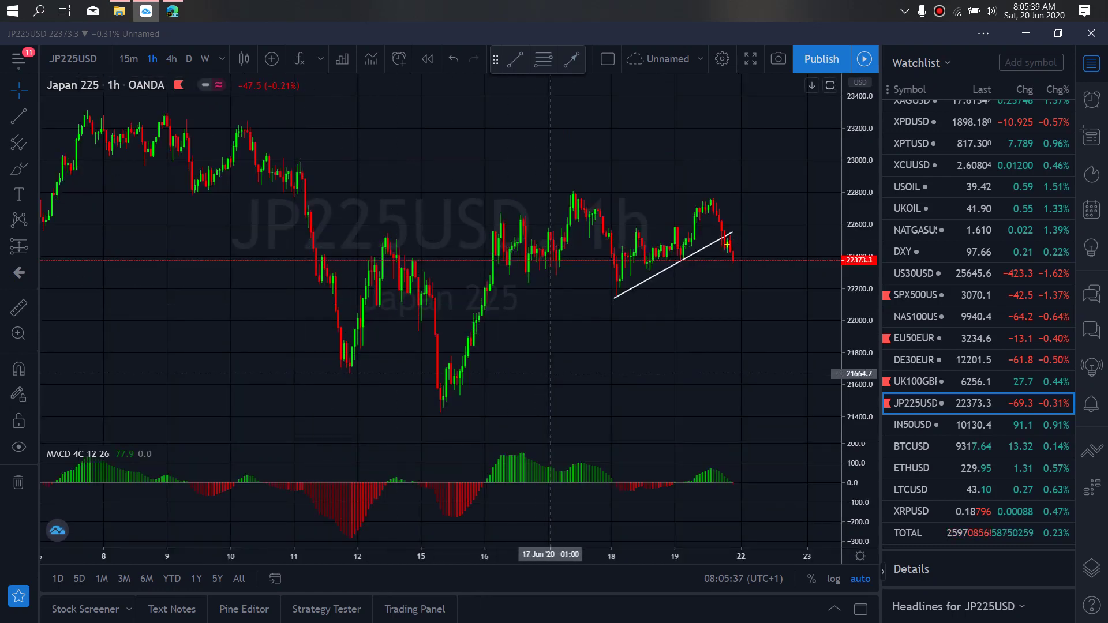
{"action": "mouse_move", "coordinate": [727, 235]}
{"action": "left_mouse_down"}
{"action": "mouse_move", "coordinate": [734, 259]}
{"action": "mouse_move", "coordinate": [768, 250]}
{"action": "mouse_move", "coordinate": [774, 234]}
{"action": "mouse_move", "coordinate": [804, 363]}
{"action": "mouse_move", "coordinate": [821, 298]}
{"action": "mouse_move", "coordinate": [855, 290]}
{"action": "mouse_move", "coordinate": [880, 422]}
{"action": "left_mouse_up"}
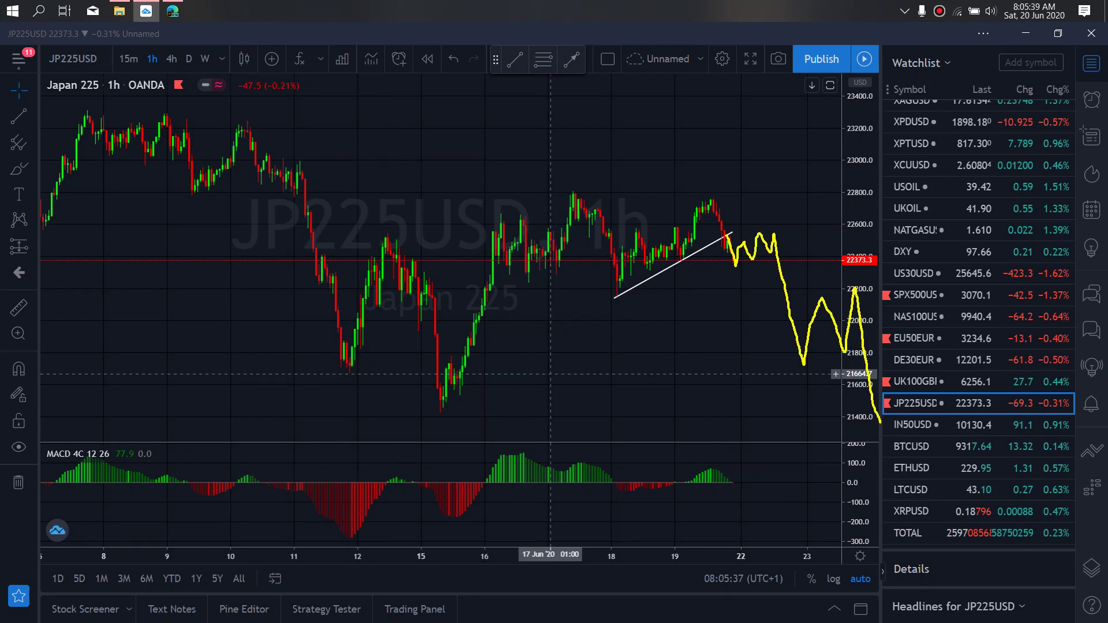
{"action": "left_click_drag", "start_coordinate": [440, 414], "coordinate": [506, 416]}
{"action": "mouse_move", "coordinate": [721, 279]}
{"action": "left_mouse_down"}
{"action": "mouse_move", "coordinate": [783, 254]}
{"action": "mouse_move", "coordinate": [792, 233]}
{"action": "left_mouse_up"}
{"action": "left_click_drag", "start_coordinate": [814, 301], "coordinate": [847, 287]}
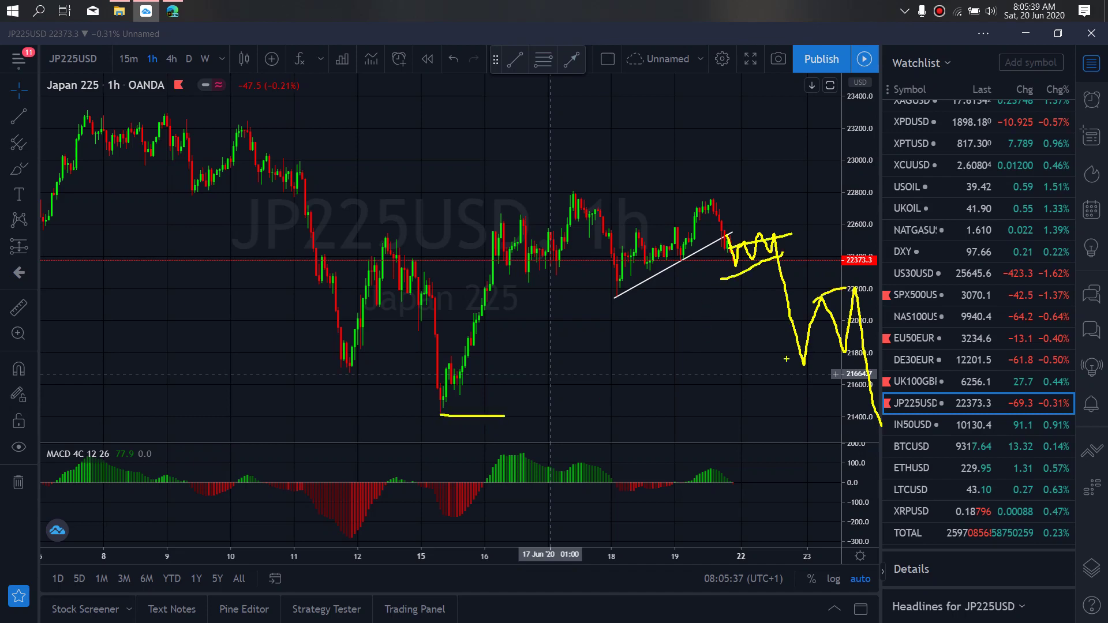
{"action": "left_click_drag", "start_coordinate": [793, 370], "coordinate": [872, 344]}
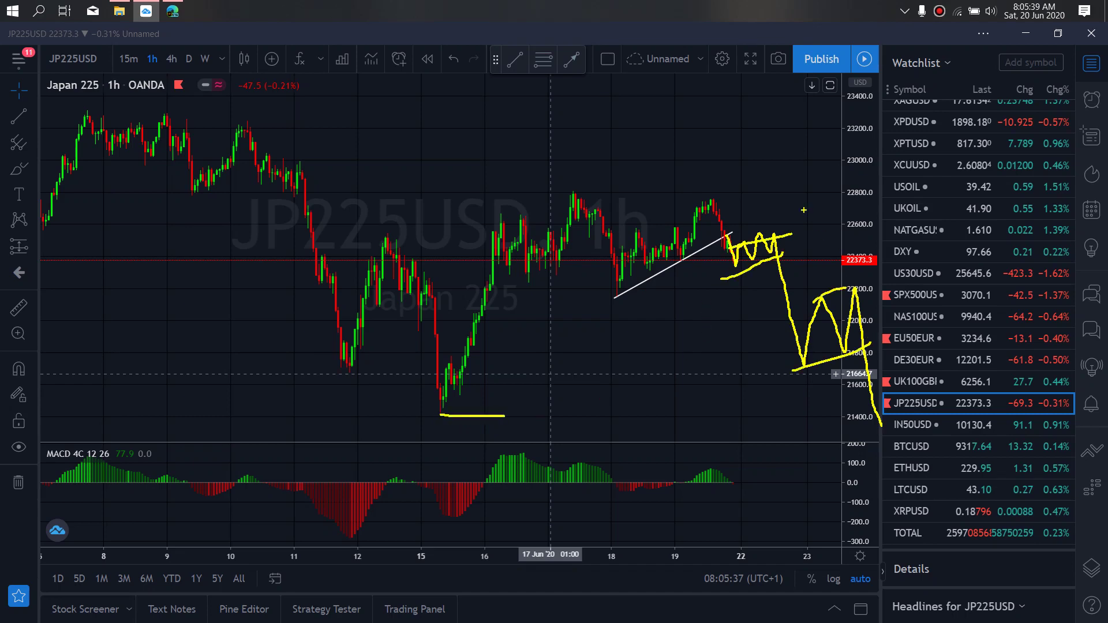